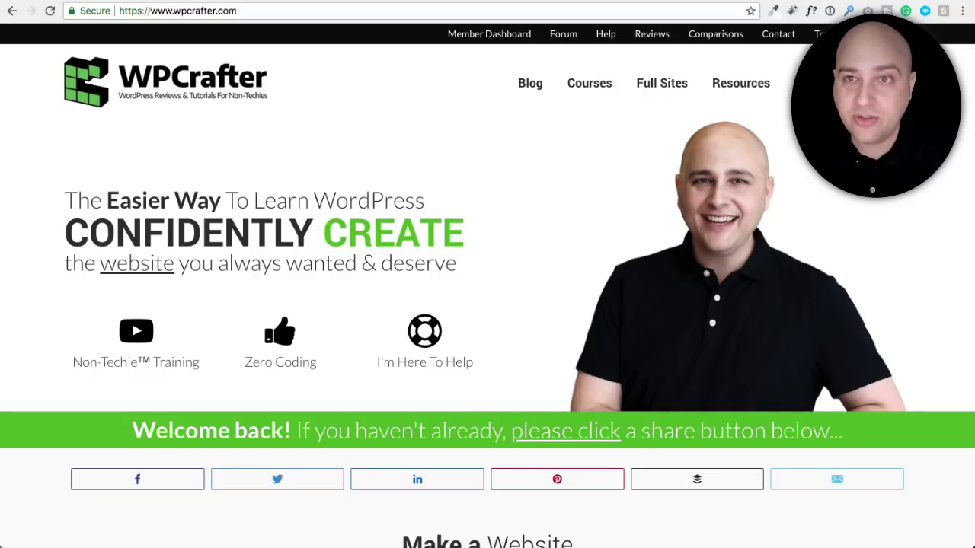
Switch to Kinsta's article "The Lowdown on GDPR Compliance for WordPress Users" and skim its introduction.
{"action": "left_click", "coordinate": [432, 2]}
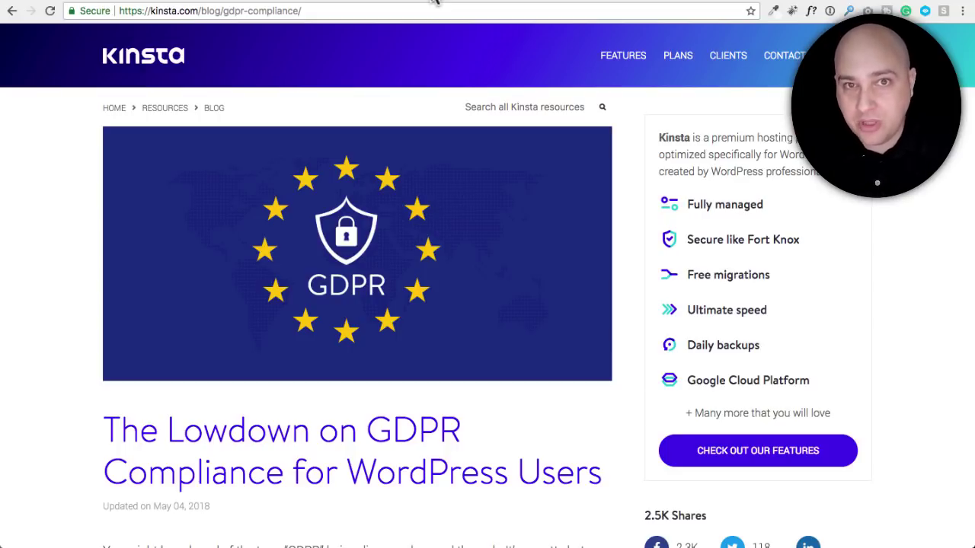
{"action": "scroll", "coordinate": [389, 130], "scroll_direction": "down", "scroll_amount": 5}
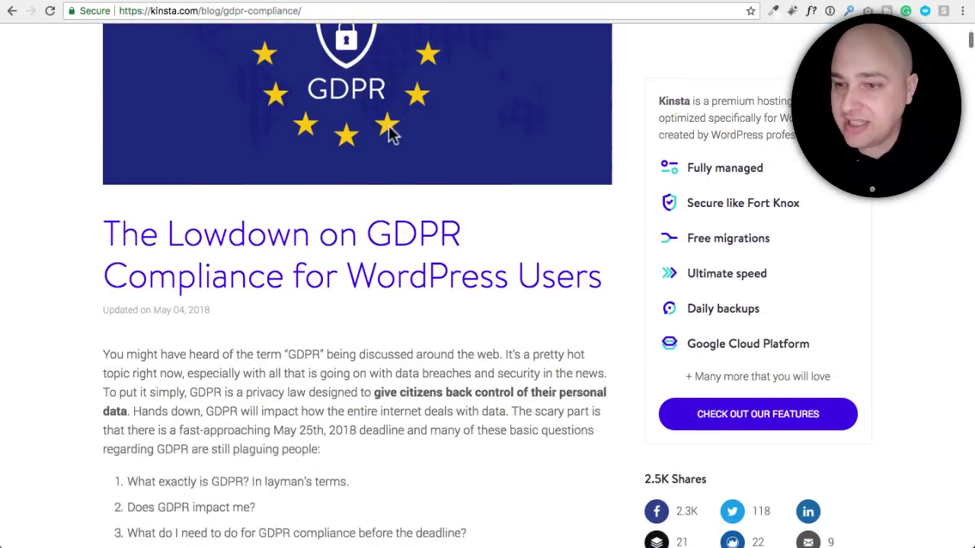
{"action": "scroll", "coordinate": [389, 130], "scroll_direction": "up", "scroll_amount": 5}
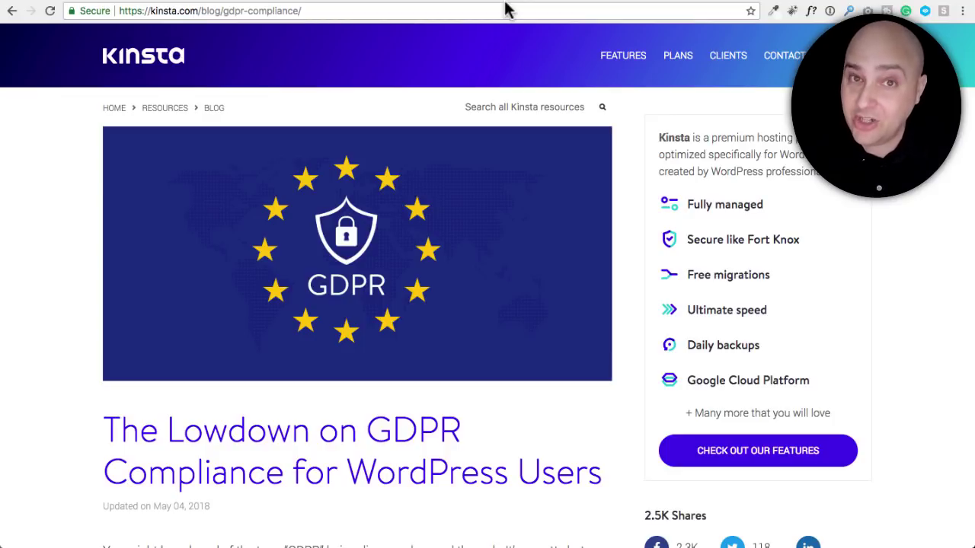
Switch to the WordPress dashboard of the beta.local site and open its Privacy settings.
{"action": "left_click", "coordinate": [510, 6]}
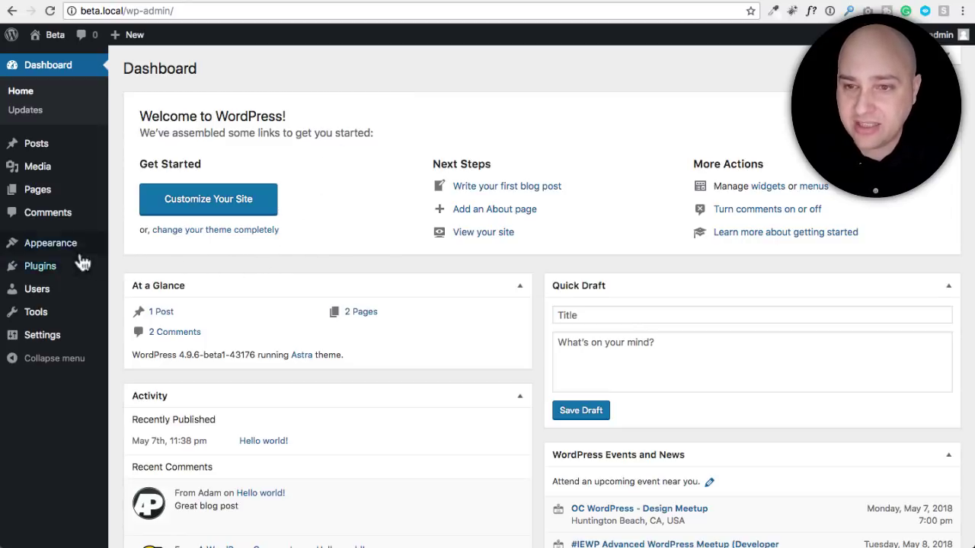
{"action": "mouse_move", "coordinate": [38, 270]}
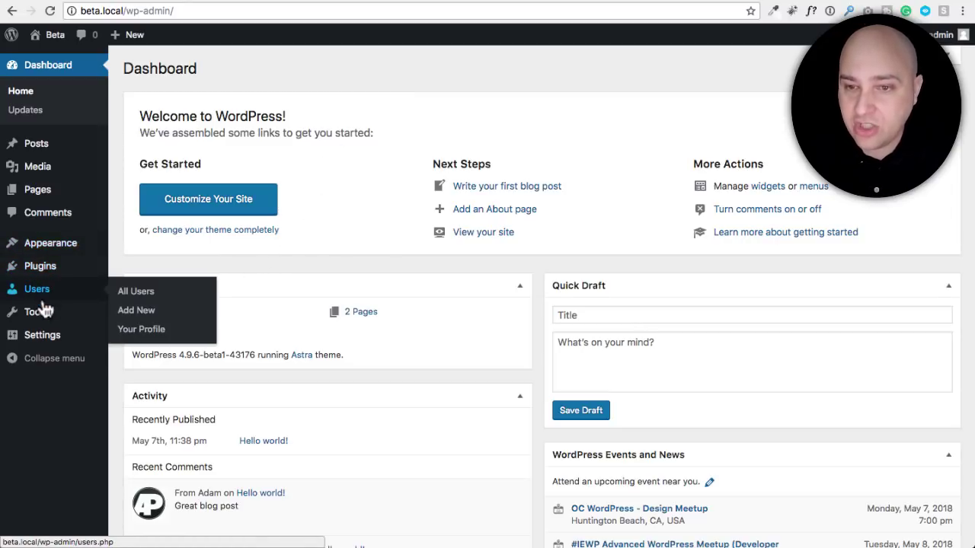
{"action": "mouse_move", "coordinate": [55, 318]}
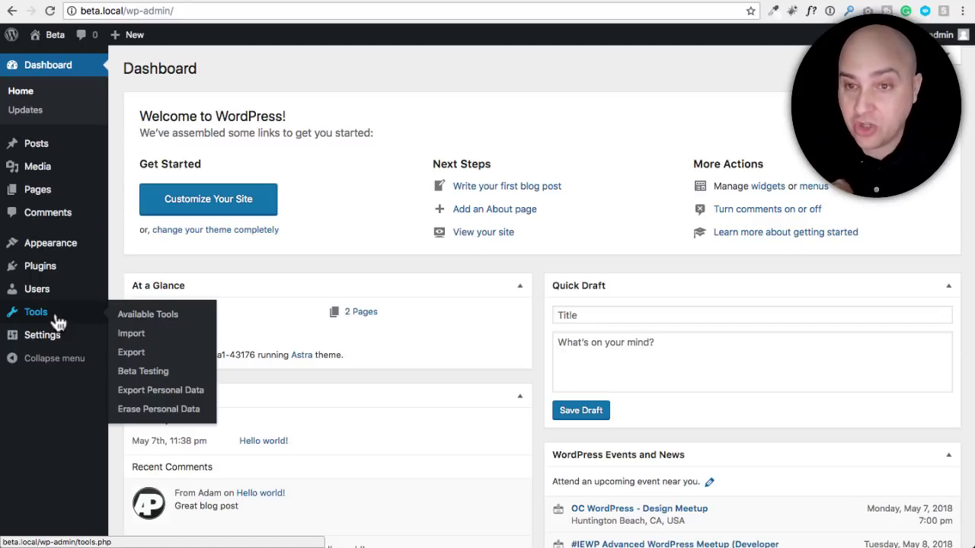
{"action": "mouse_move", "coordinate": [67, 345]}
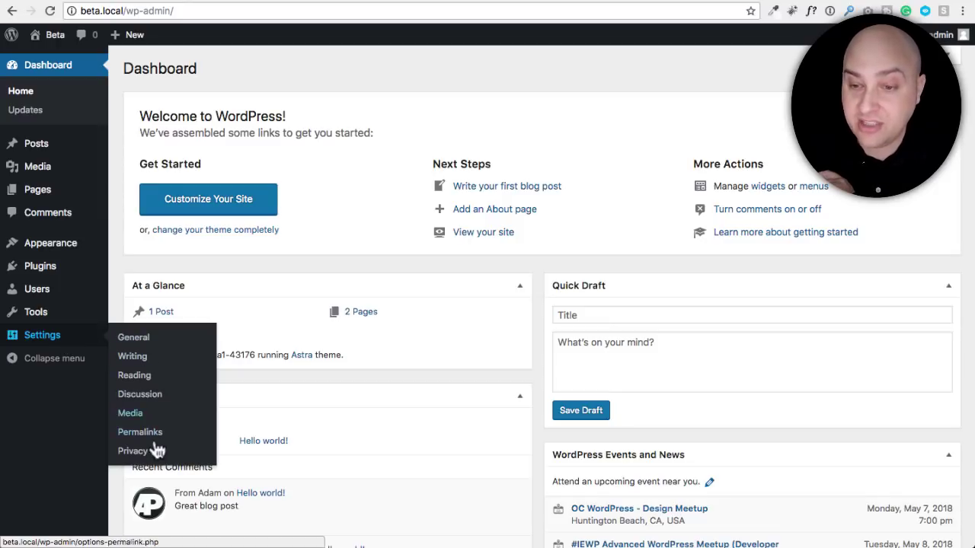
{"action": "left_click", "coordinate": [129, 451]}
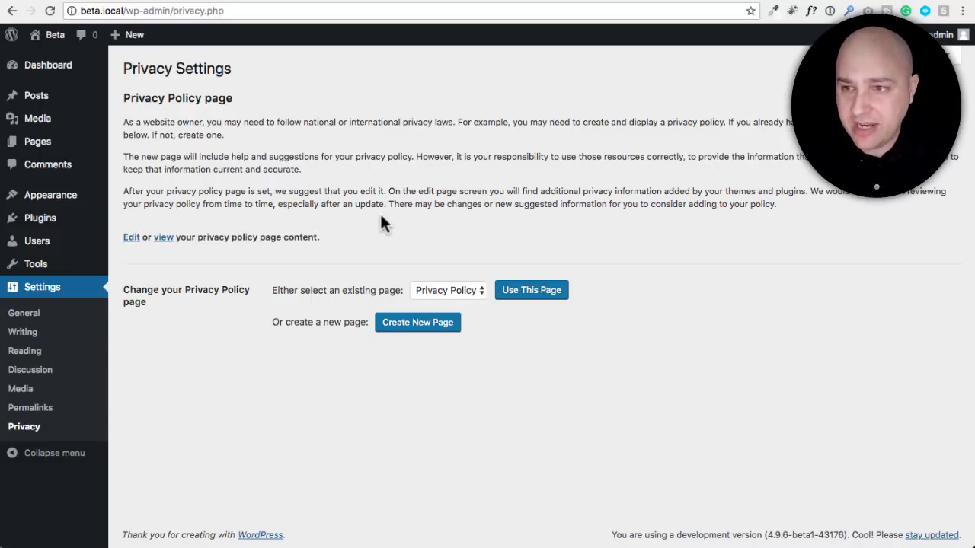
Assign the existing page "Privacy Policy" as the site's privacy policy page.
{"action": "left_click", "coordinate": [447, 292]}
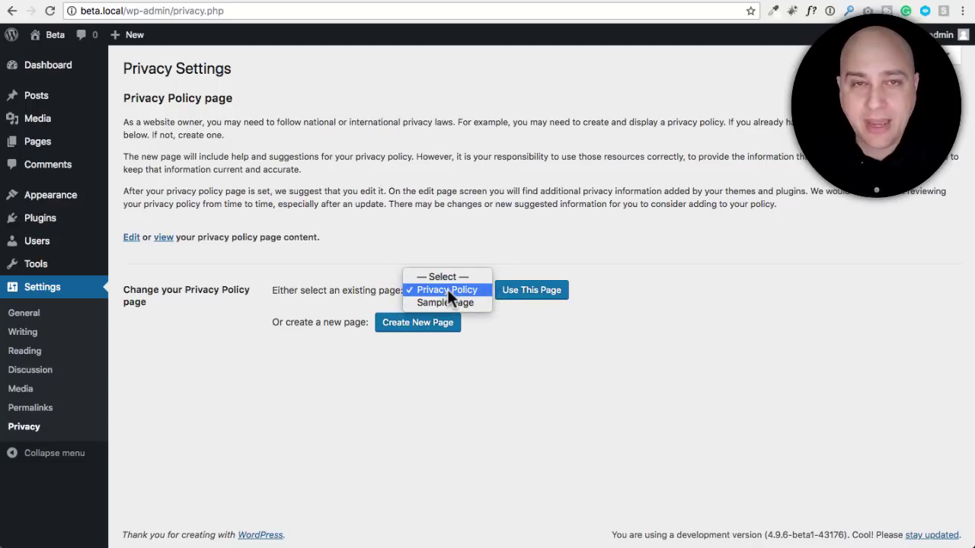
{"action": "left_click", "coordinate": [340, 231]}
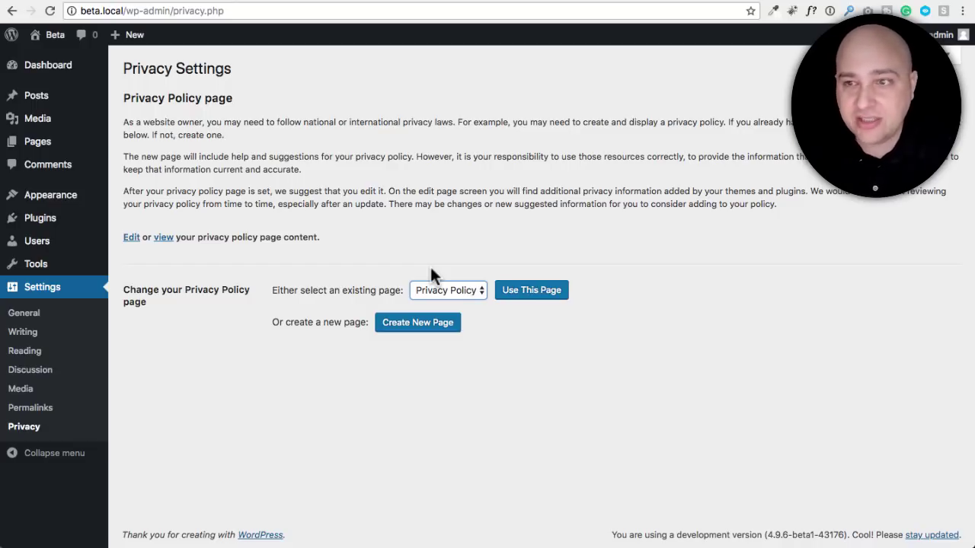
{"action": "left_click", "coordinate": [549, 296]}
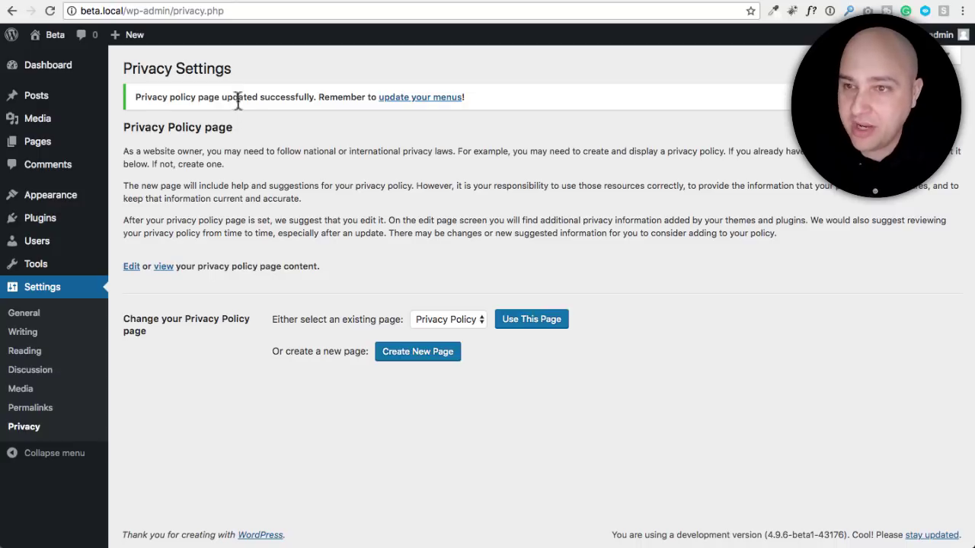
{"action": "left_click_drag", "start_coordinate": [309, 97], "coordinate": [491, 99]}
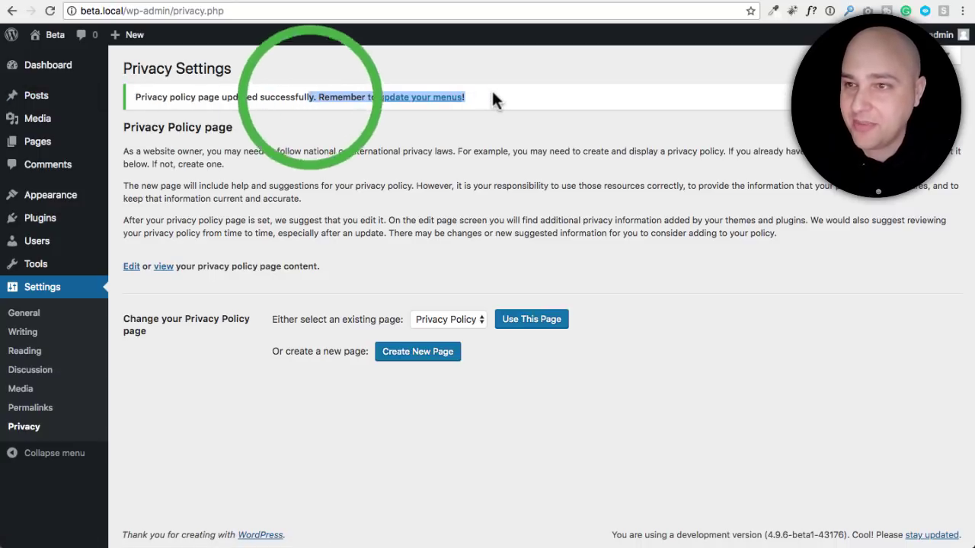
{"action": "left_click", "coordinate": [313, 190]}
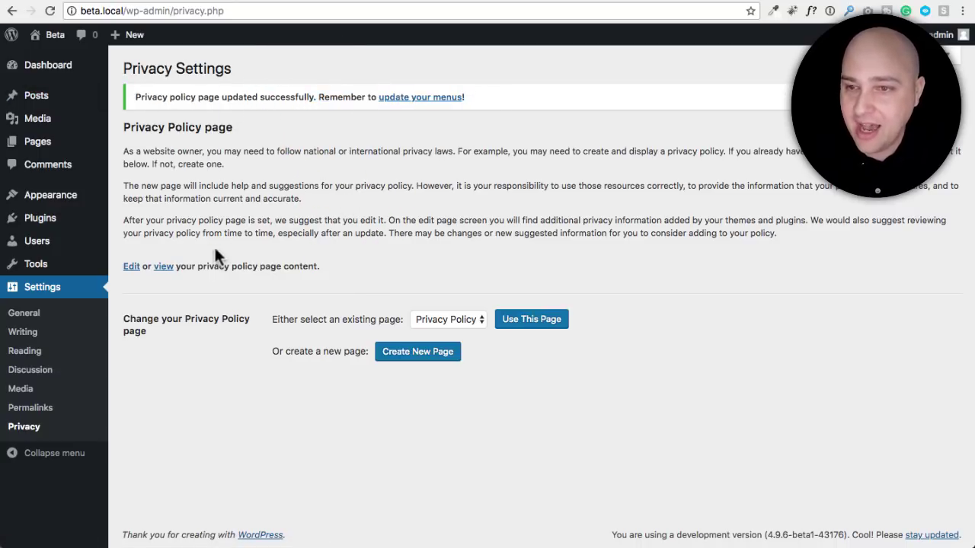
Open the Privacy Policy page for editing and look through the suggested policy text from plugins and themes.
{"action": "left_click", "coordinate": [131, 267]}
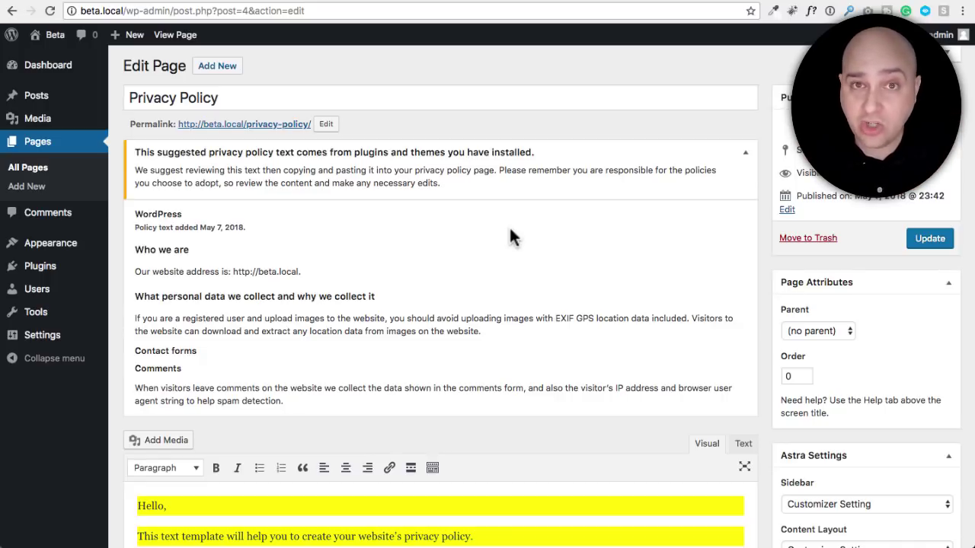
{"action": "scroll", "coordinate": [508, 226], "scroll_direction": "down", "scroll_amount": 5}
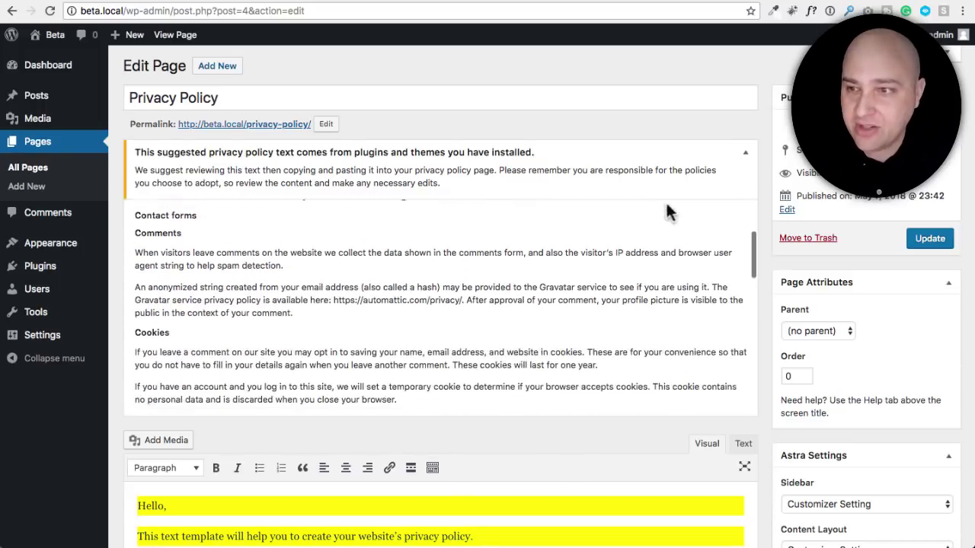
{"action": "scroll", "coordinate": [765, 195], "scroll_direction": "down", "scroll_amount": 1}
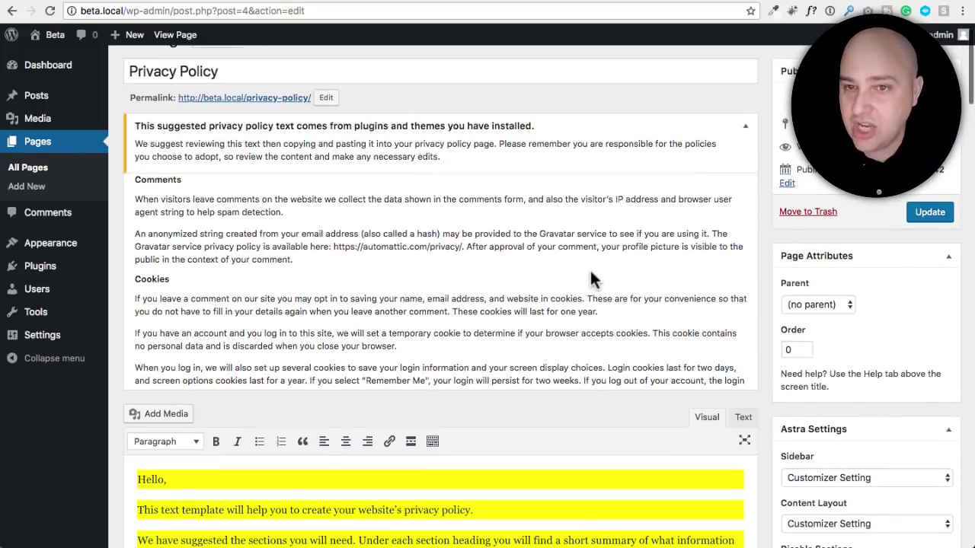
{"action": "scroll", "coordinate": [589, 268], "scroll_direction": "up", "scroll_amount": 5}
{"action": "scroll", "coordinate": [766, 222], "scroll_direction": "down", "scroll_amount": 8}
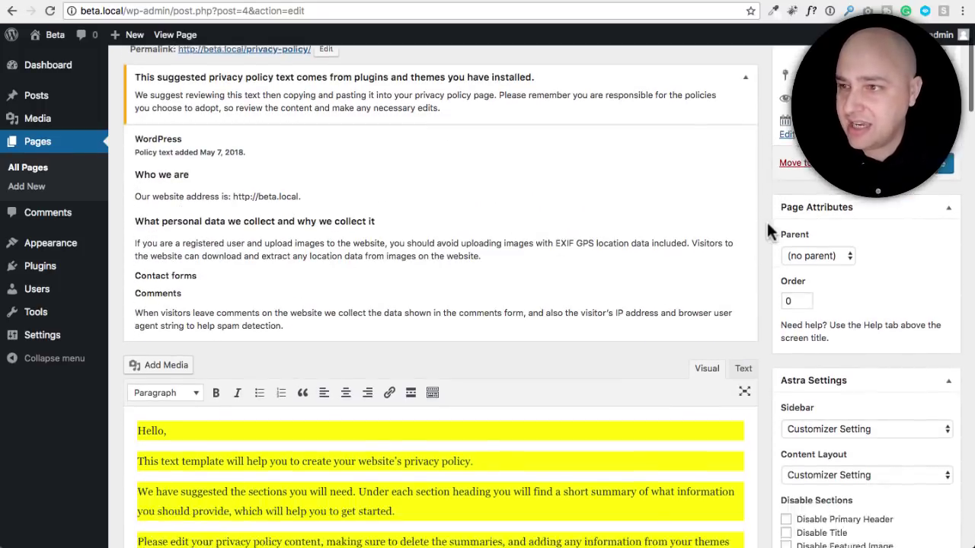
{"action": "scroll", "coordinate": [766, 220], "scroll_direction": "down", "scroll_amount": 2}
{"action": "scroll", "coordinate": [766, 220], "scroll_direction": "up", "scroll_amount": 2}
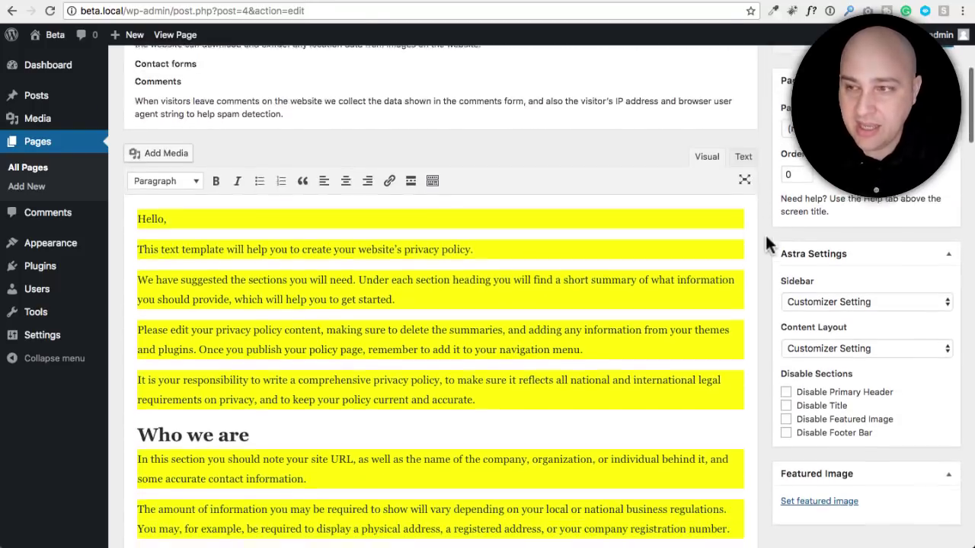
Review the policy template's introduction and its sections on who we are and what personal data is collected.
{"action": "scroll", "coordinate": [764, 233], "scroll_direction": "down", "scroll_amount": 3}
{"action": "scroll", "coordinate": [764, 233], "scroll_direction": "up", "scroll_amount": 3}
{"action": "scroll", "coordinate": [766, 237], "scroll_direction": "up", "scroll_amount": 1}
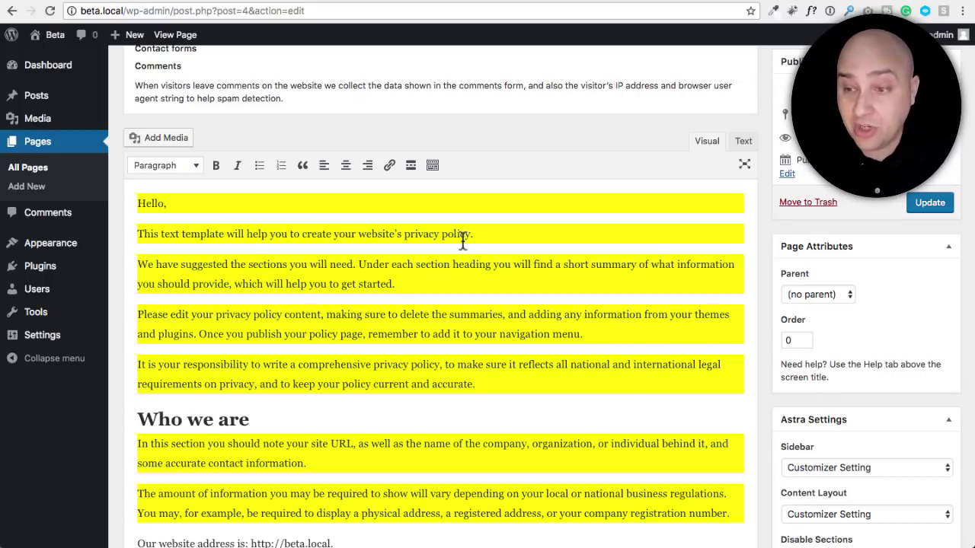
{"action": "scroll", "coordinate": [423, 256], "scroll_direction": "down", "scroll_amount": 5}
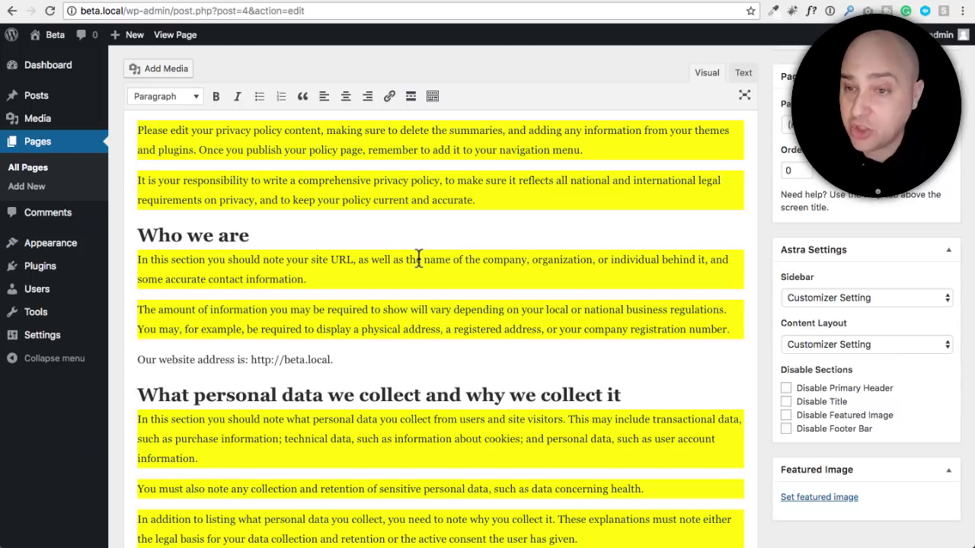
{"action": "scroll", "coordinate": [283, 242], "scroll_direction": "down", "scroll_amount": 1}
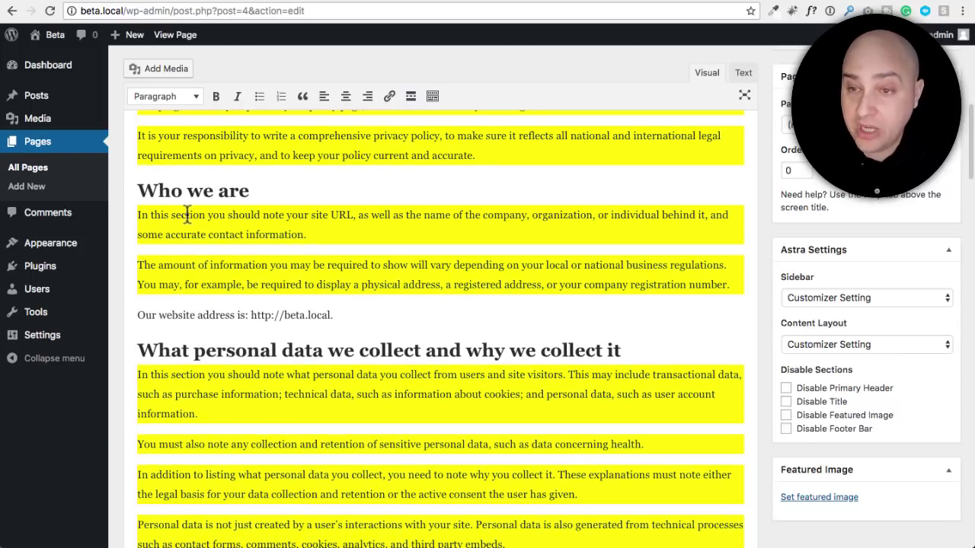
{"action": "scroll", "coordinate": [283, 278], "scroll_direction": "down", "scroll_amount": 3}
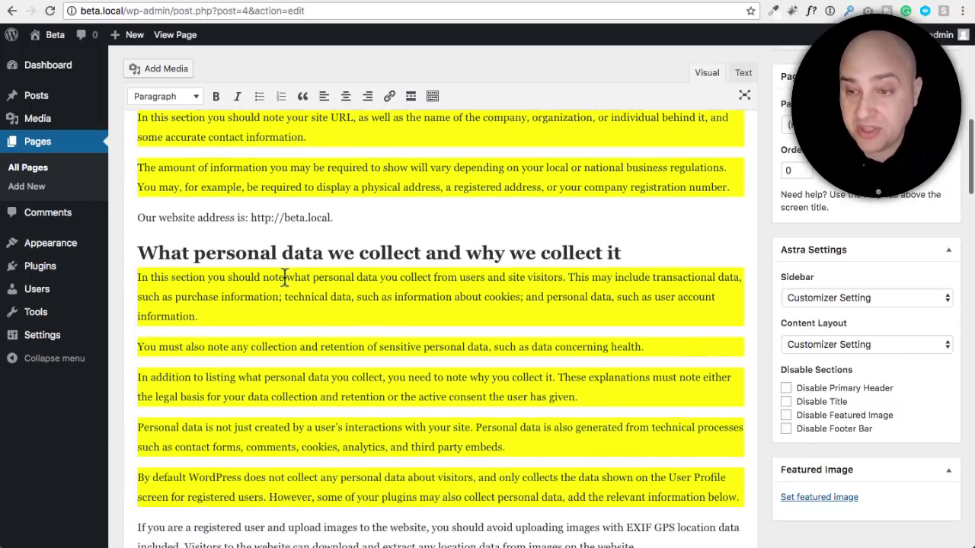
{"action": "scroll", "coordinate": [284, 278], "scroll_direction": "down", "scroll_amount": 1}
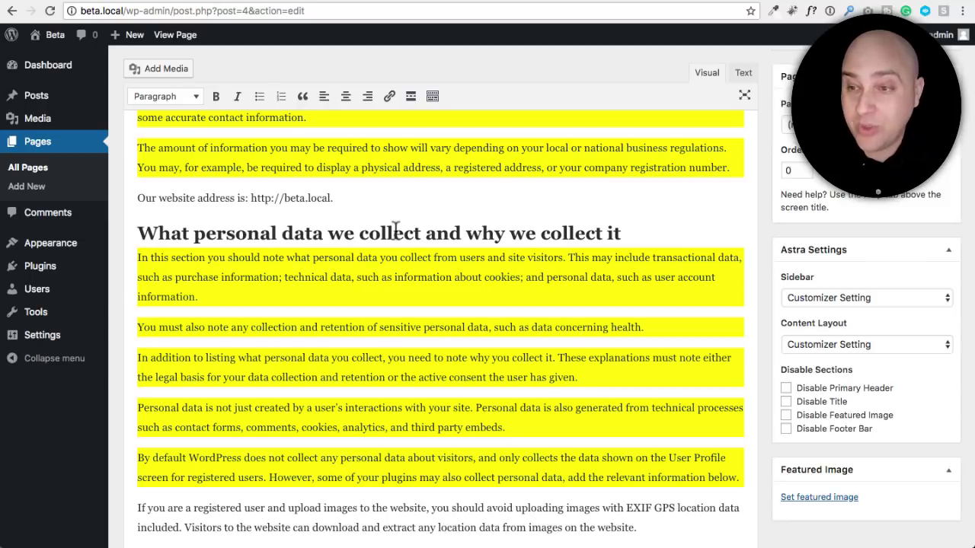
{"action": "scroll", "coordinate": [395, 230], "scroll_direction": "down", "scroll_amount": 2}
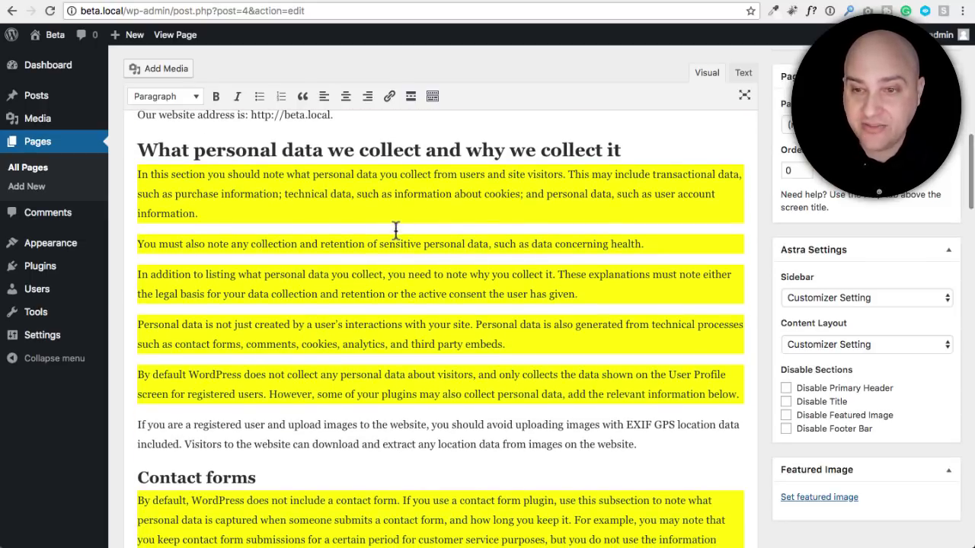
{"action": "scroll", "coordinate": [395, 230], "scroll_direction": "down", "scroll_amount": 3}
{"action": "scroll", "coordinate": [395, 230], "scroll_direction": "down", "scroll_amount": 1}
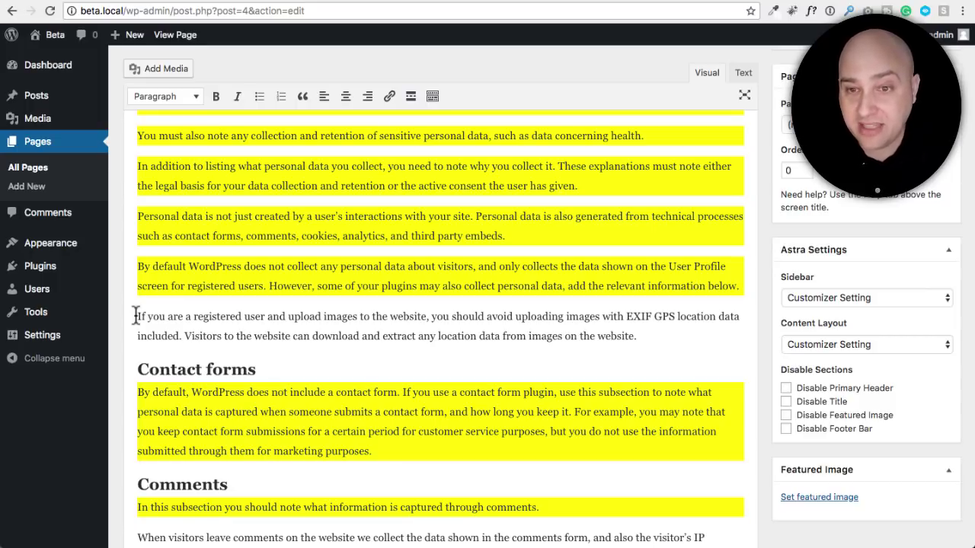
{"action": "scroll", "coordinate": [136, 316], "scroll_direction": "up", "scroll_amount": 2}
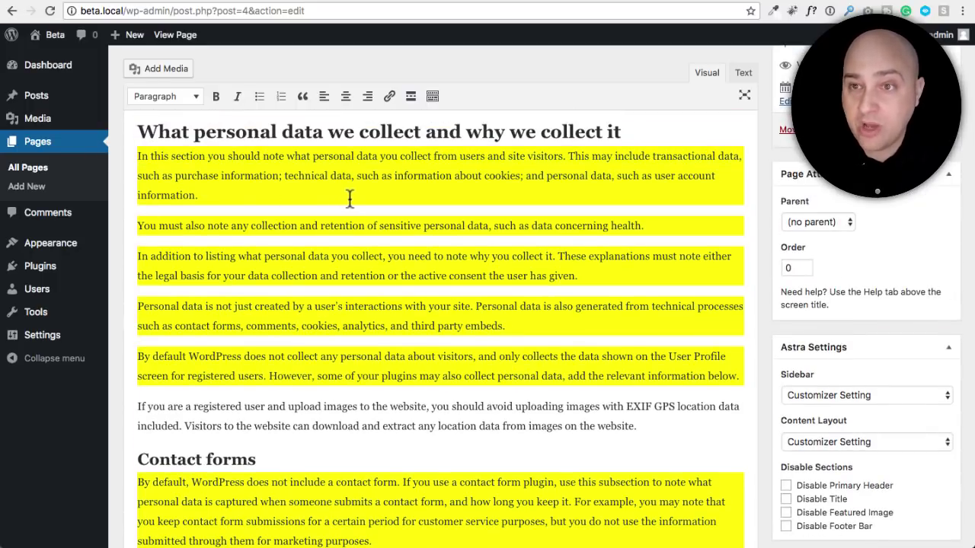
Read through the template's remaining sections, from contact forms, comments and cookies to data sharing, retention, user rights and data transfers.
{"action": "scroll", "coordinate": [350, 199], "scroll_direction": "down", "scroll_amount": 5}
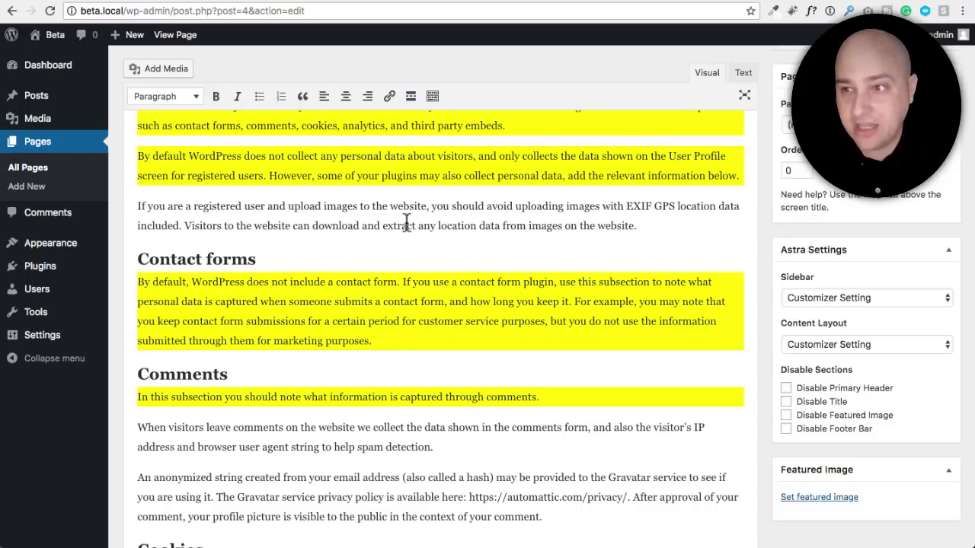
{"action": "scroll", "coordinate": [408, 225], "scroll_direction": "down", "scroll_amount": 5}
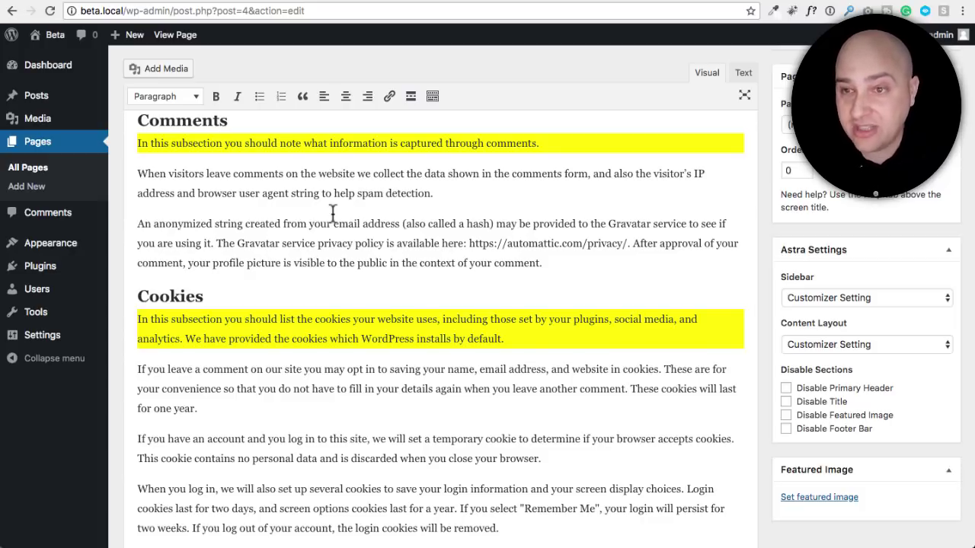
{"action": "scroll", "coordinate": [333, 213], "scroll_direction": "down", "scroll_amount": 5}
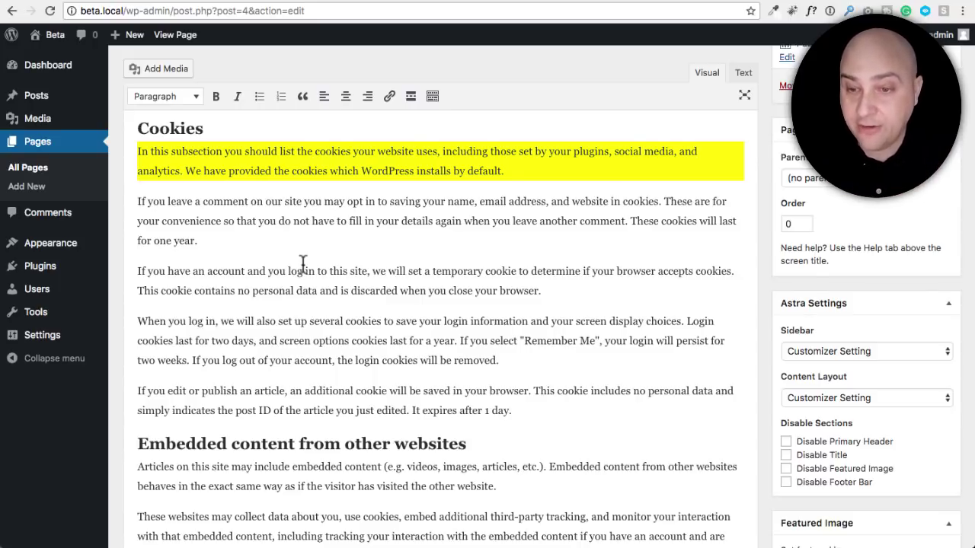
{"action": "scroll", "coordinate": [302, 263], "scroll_direction": "down", "scroll_amount": 9}
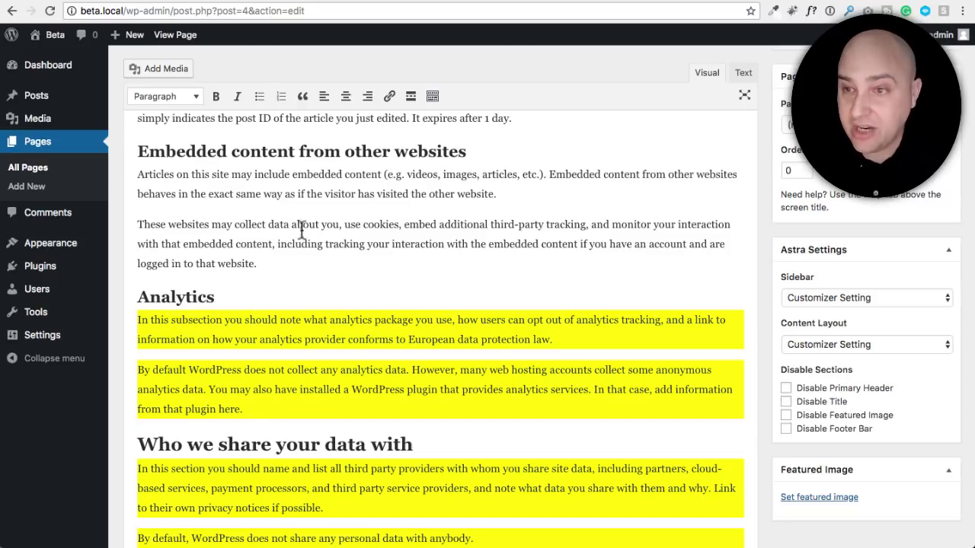
{"action": "scroll", "coordinate": [353, 190], "scroll_direction": "down", "scroll_amount": 1}
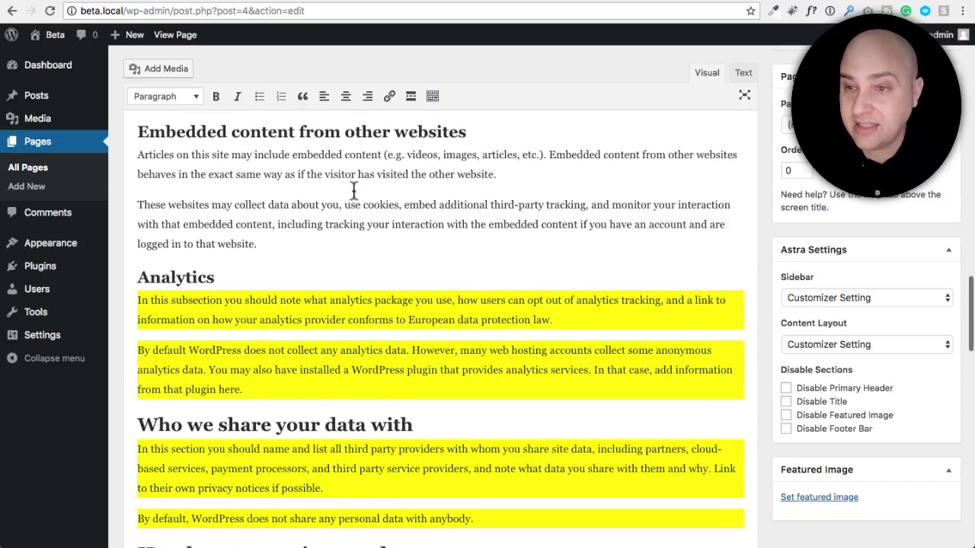
{"action": "scroll", "coordinate": [262, 188], "scroll_direction": "down", "scroll_amount": 3}
{"action": "scroll", "coordinate": [259, 187], "scroll_direction": "down", "scroll_amount": 2}
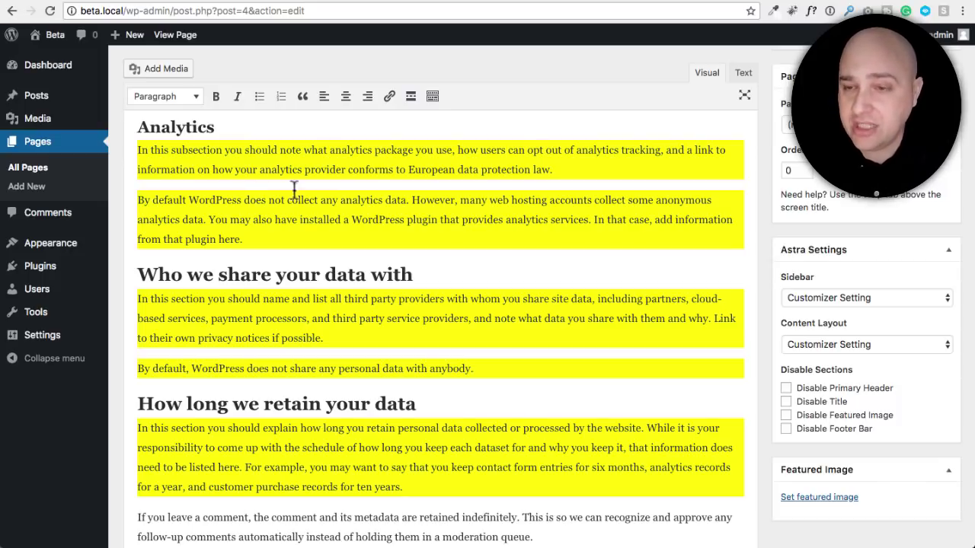
{"action": "scroll", "coordinate": [311, 191], "scroll_direction": "down", "scroll_amount": 3}
{"action": "scroll", "coordinate": [318, 191], "scroll_direction": "down", "scroll_amount": 1}
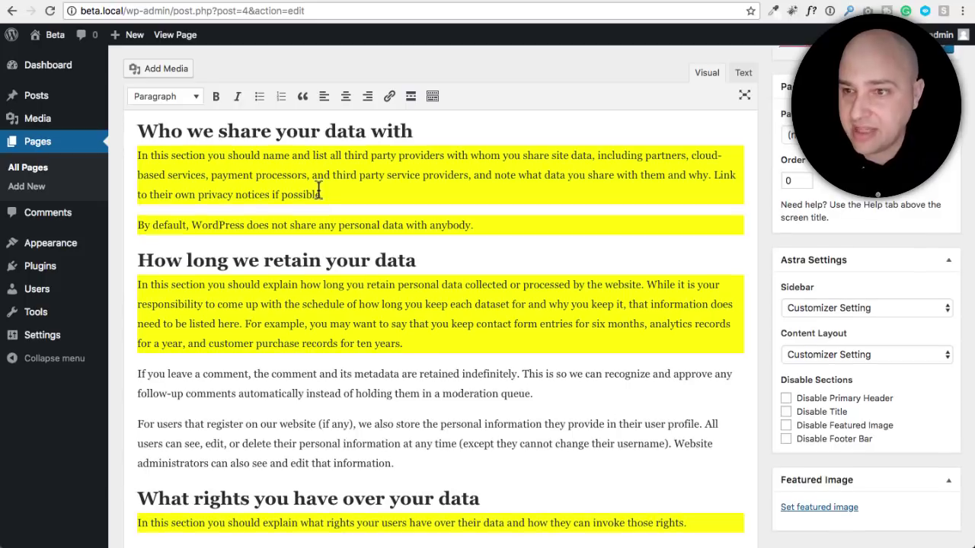
{"action": "scroll", "coordinate": [319, 191], "scroll_direction": "down", "scroll_amount": 3}
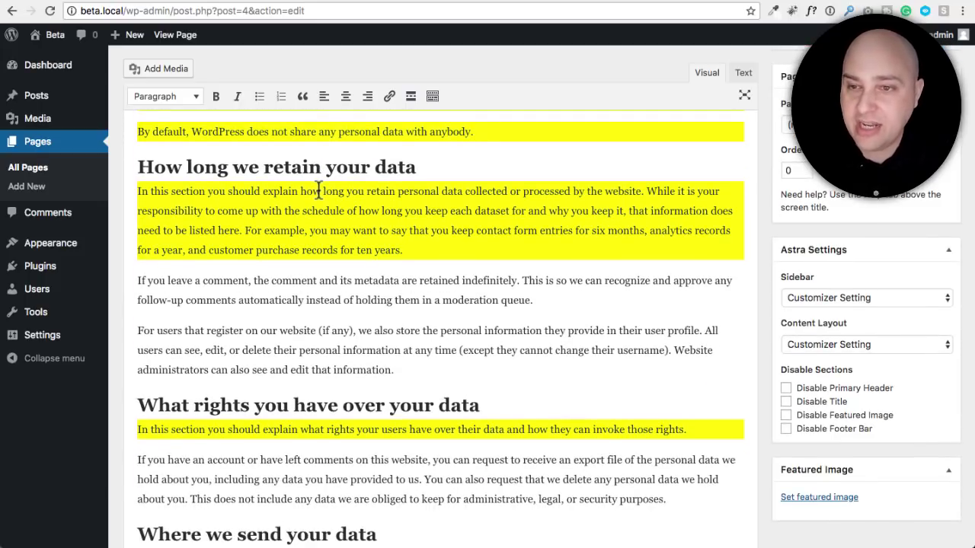
{"action": "scroll", "coordinate": [318, 191], "scroll_direction": "down", "scroll_amount": 8}
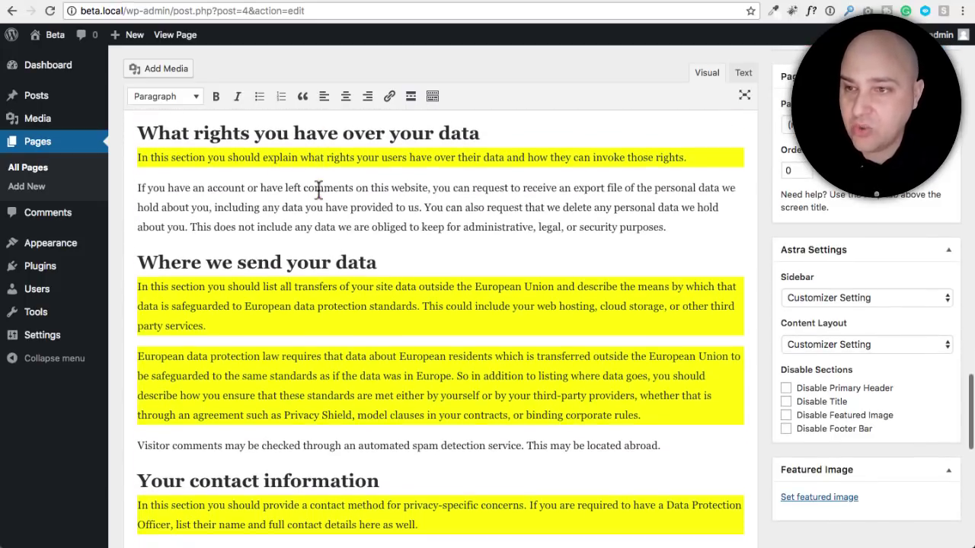
Review the policy template's closing sections, from user rights and data transfers to contact information, data protection, breach procedures and industry disclosures.
{"action": "scroll", "coordinate": [318, 191], "scroll_direction": "down", "scroll_amount": 2}
{"action": "scroll", "coordinate": [318, 191], "scroll_direction": "up", "scroll_amount": 2}
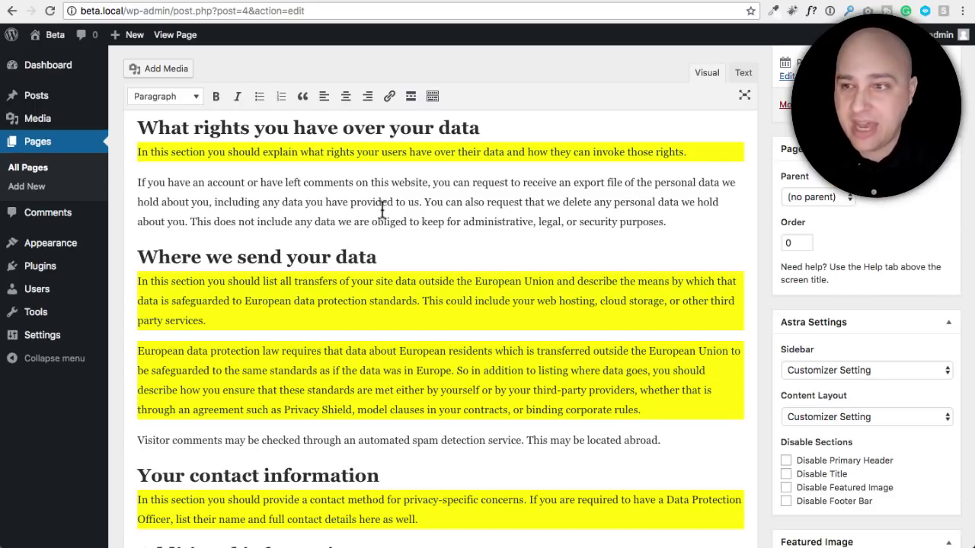
{"action": "scroll", "coordinate": [385, 207], "scroll_direction": "down", "scroll_amount": 3}
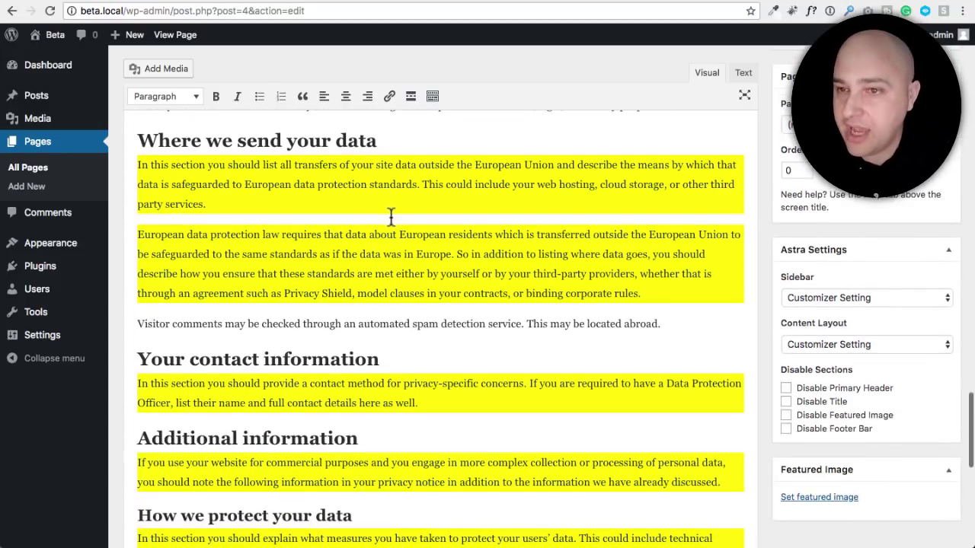
{"action": "scroll", "coordinate": [389, 206], "scroll_direction": "down", "scroll_amount": 4}
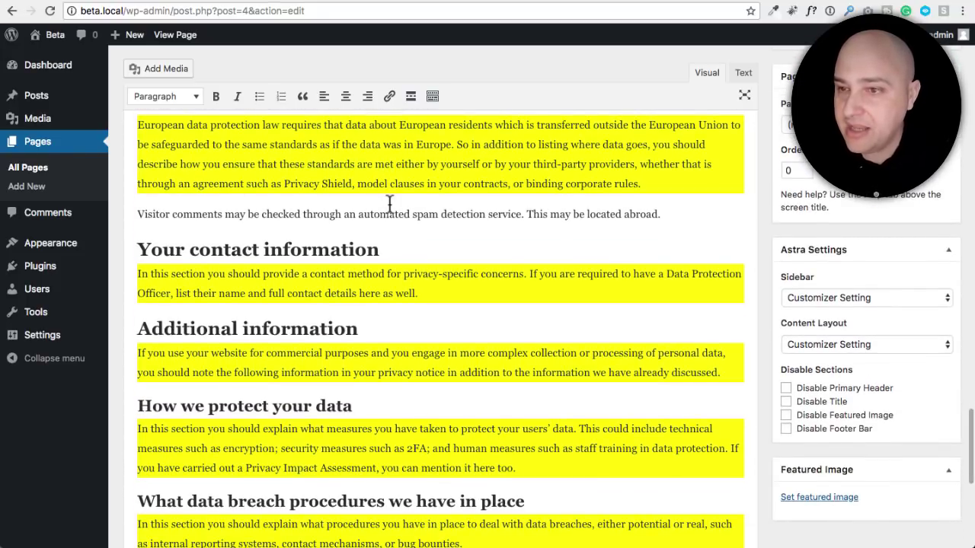
{"action": "scroll", "coordinate": [389, 206], "scroll_direction": "down", "scroll_amount": 2}
{"action": "scroll", "coordinate": [389, 206], "scroll_direction": "down", "scroll_amount": 3}
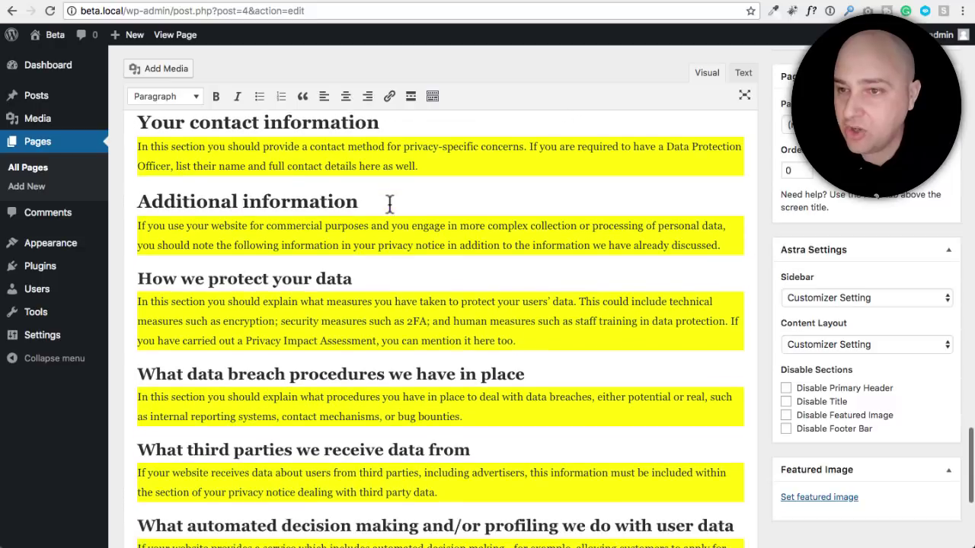
{"action": "scroll", "coordinate": [389, 205], "scroll_direction": "down", "scroll_amount": 7}
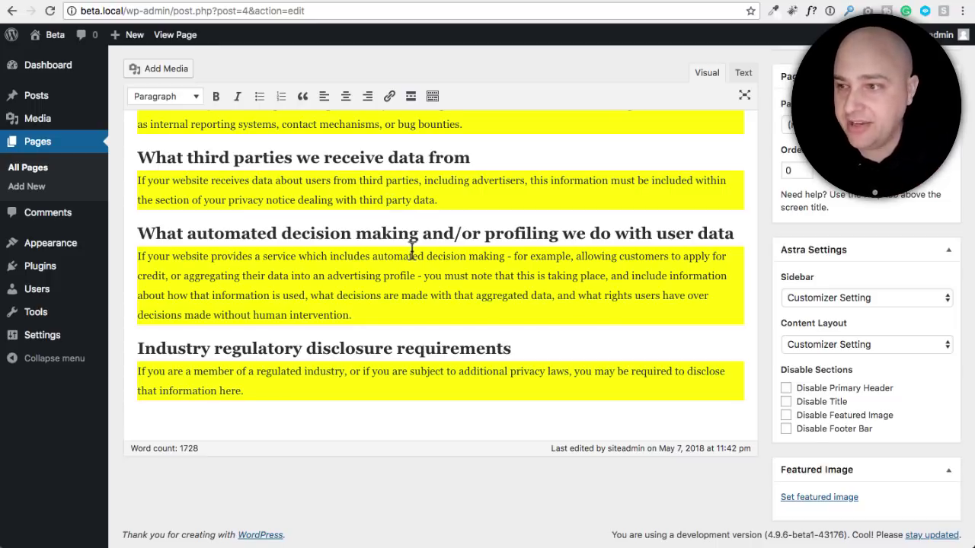
{"action": "scroll", "coordinate": [411, 254], "scroll_direction": "up", "scroll_amount": 20}
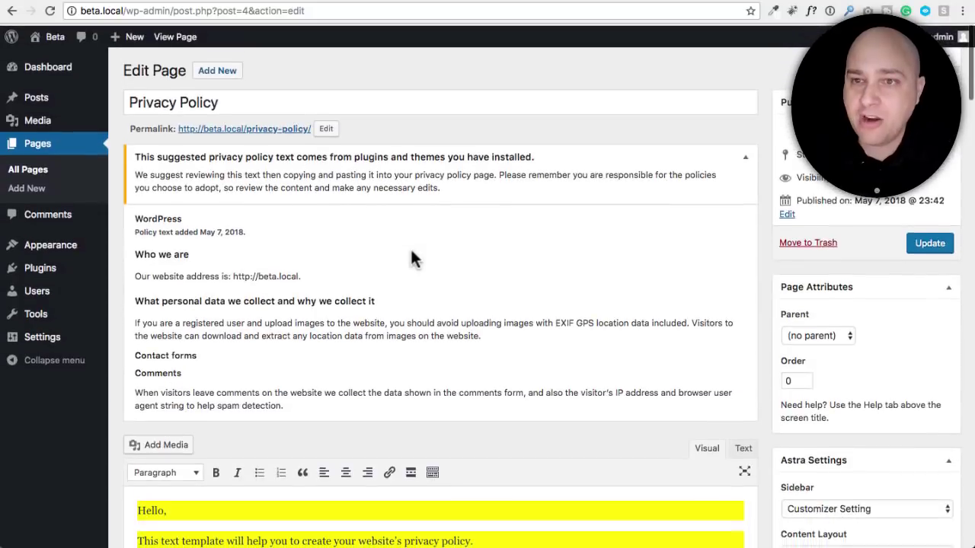
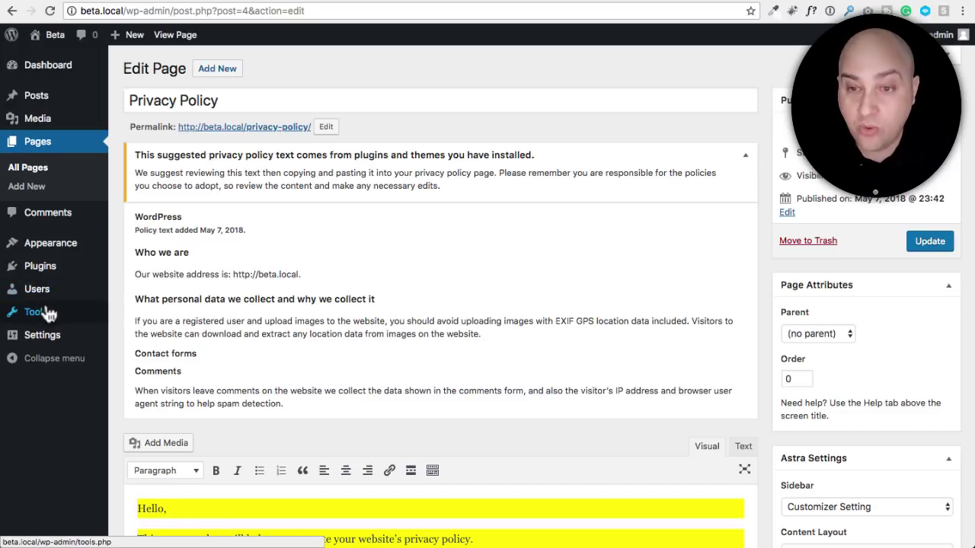
Open the Export Personal Data tool and read the matching "[Beta] Confirm Action" email in MailHog.
{"action": "mouse_move", "coordinate": [48, 314]}
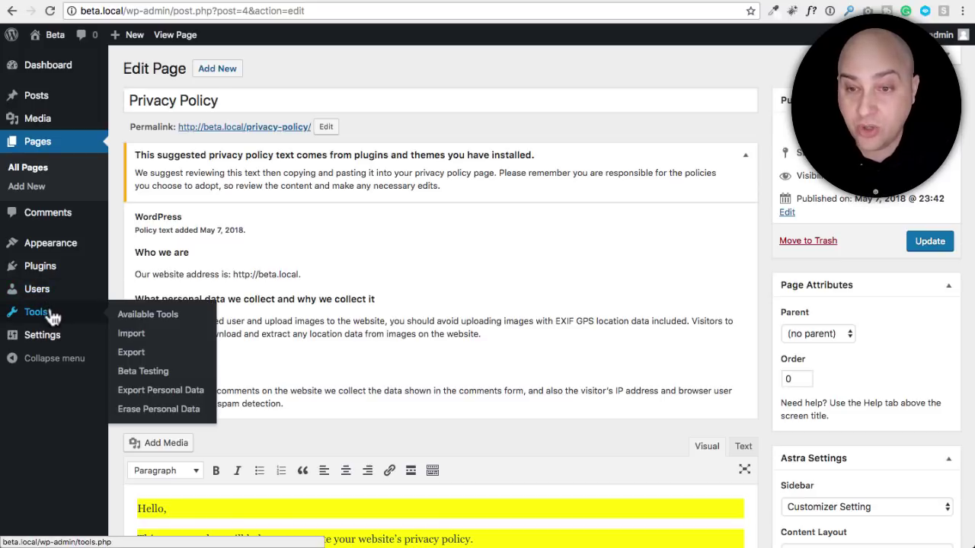
{"action": "left_click", "coordinate": [156, 392]}
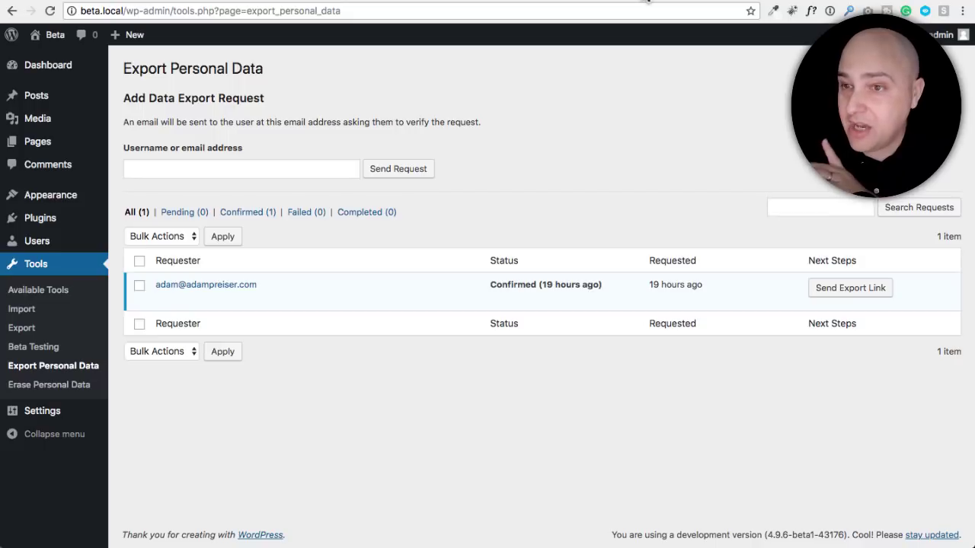
{"action": "left_click", "coordinate": [654, 2]}
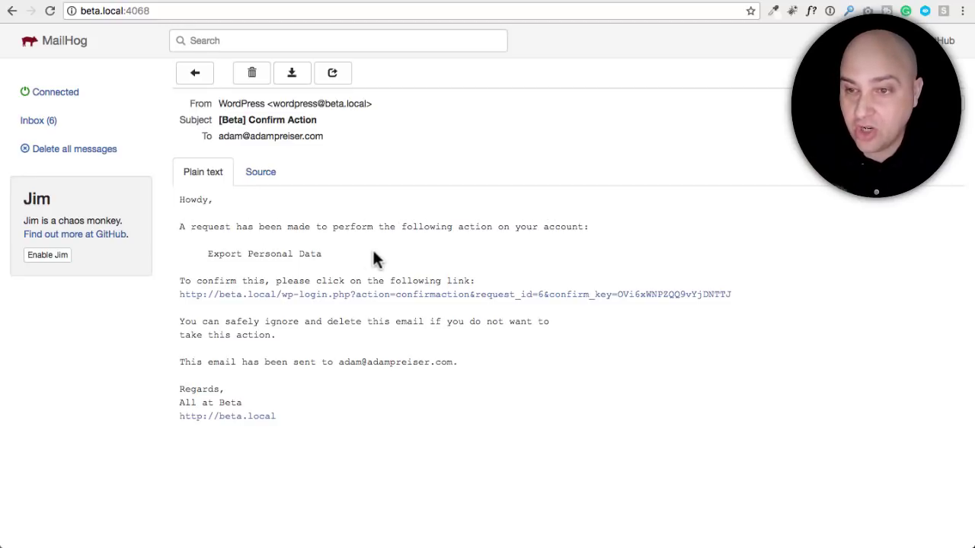
{"action": "left_click_drag", "start_coordinate": [364, 253], "coordinate": [207, 253]}
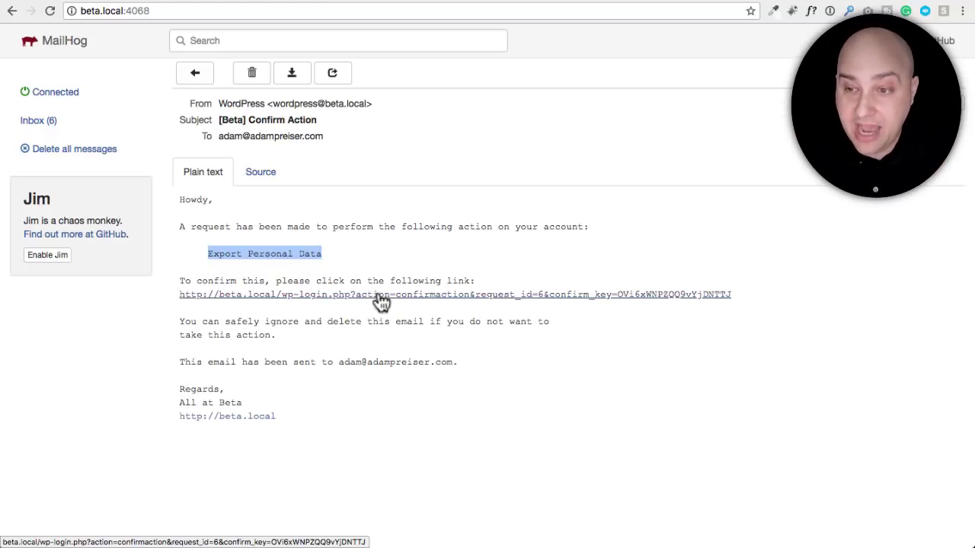
{"action": "left_click", "coordinate": [548, 3]}
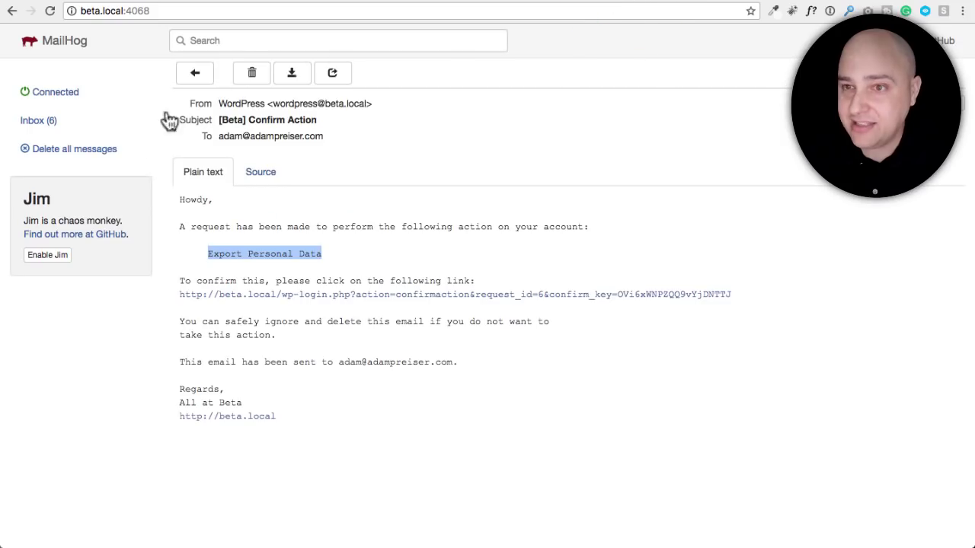
Open the "[Beta] Personal Data Export" email from the MailHog inbox and read its download message.
{"action": "left_click", "coordinate": [43, 122]}
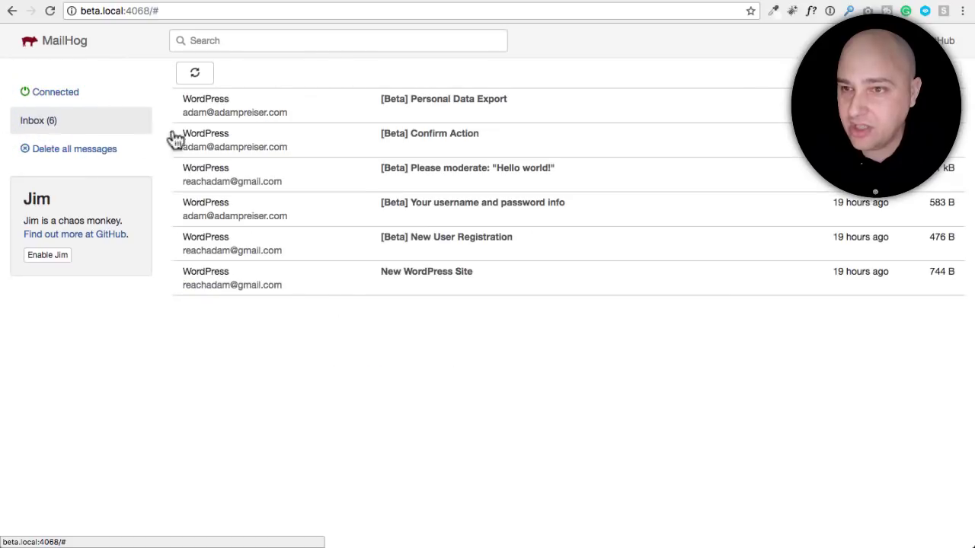
{"action": "left_click", "coordinate": [466, 105]}
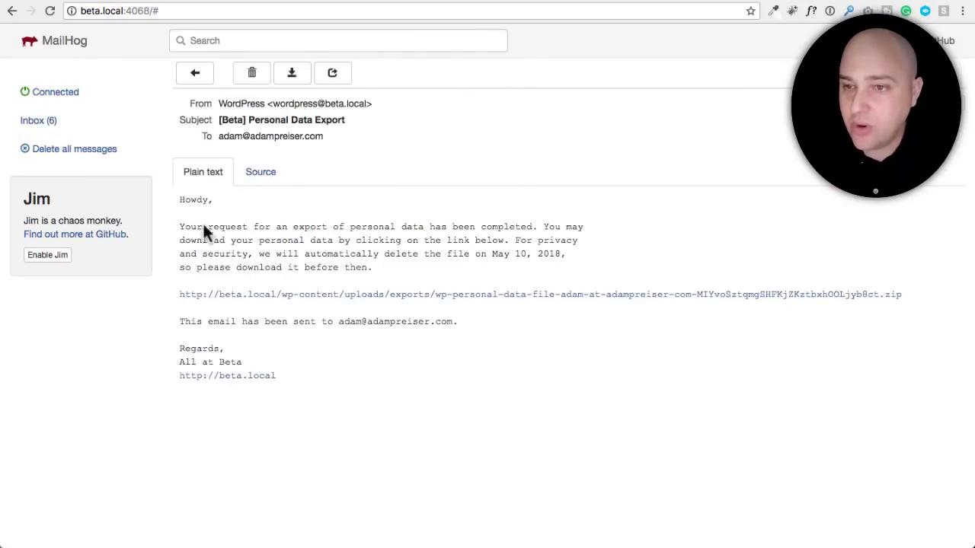
{"action": "left_click_drag", "start_coordinate": [210, 199], "coordinate": [180, 200]}
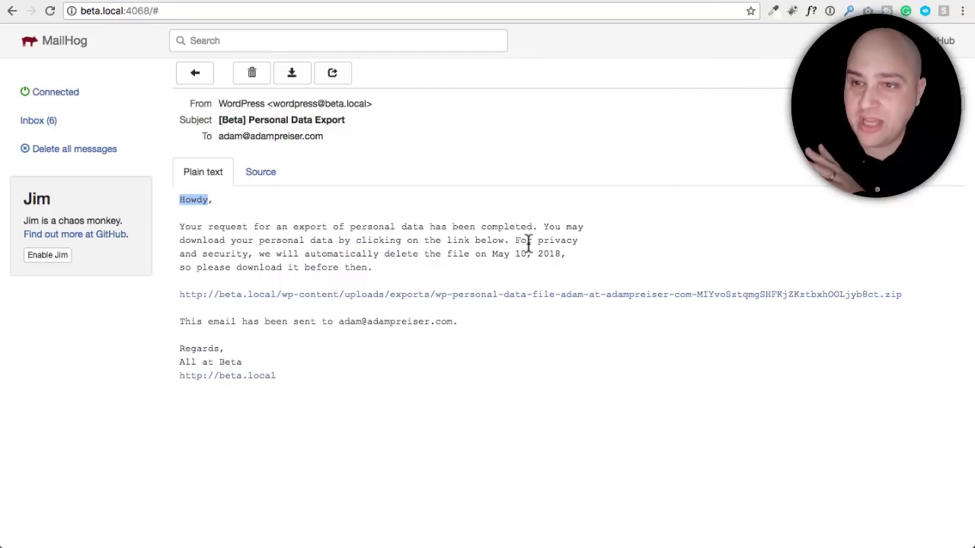
Switch to the downloaded Personal Data Export report, index.html, and look over its About, Comments and User sections.
{"action": "left_click", "coordinate": [738, 5]}
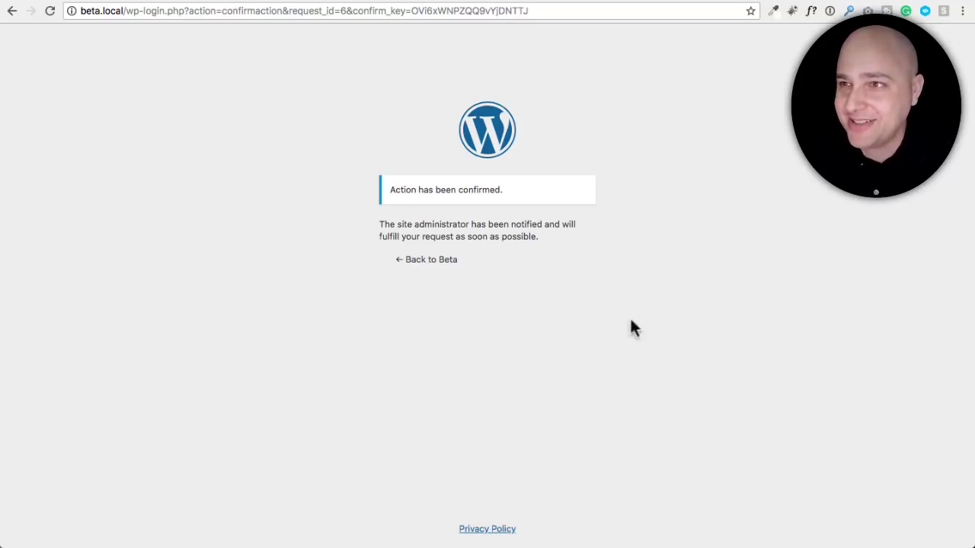
{"action": "left_click", "coordinate": [640, 3]}
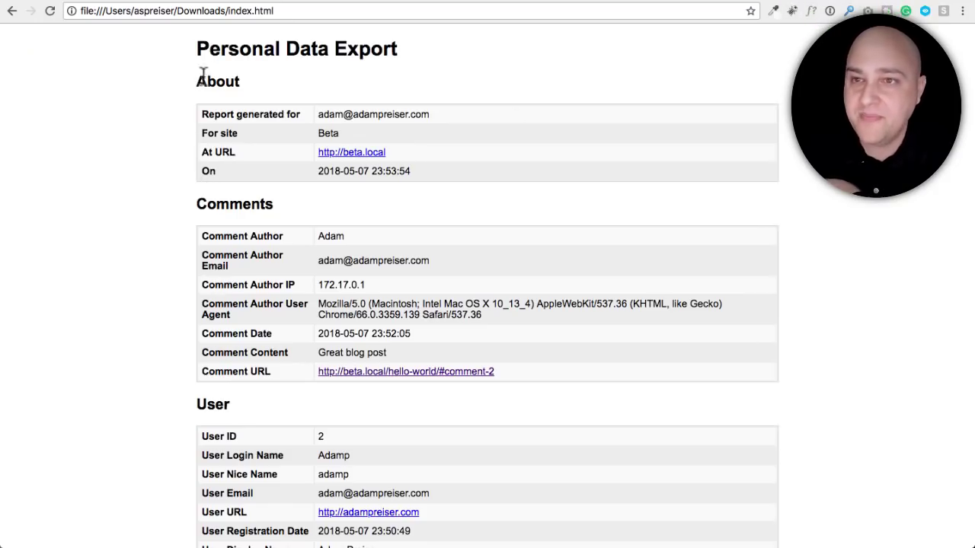
{"action": "left_click_drag", "start_coordinate": [177, 46], "coordinate": [487, 40]}
{"action": "scroll", "coordinate": [152, 148], "scroll_direction": "down", "scroll_amount": 2}
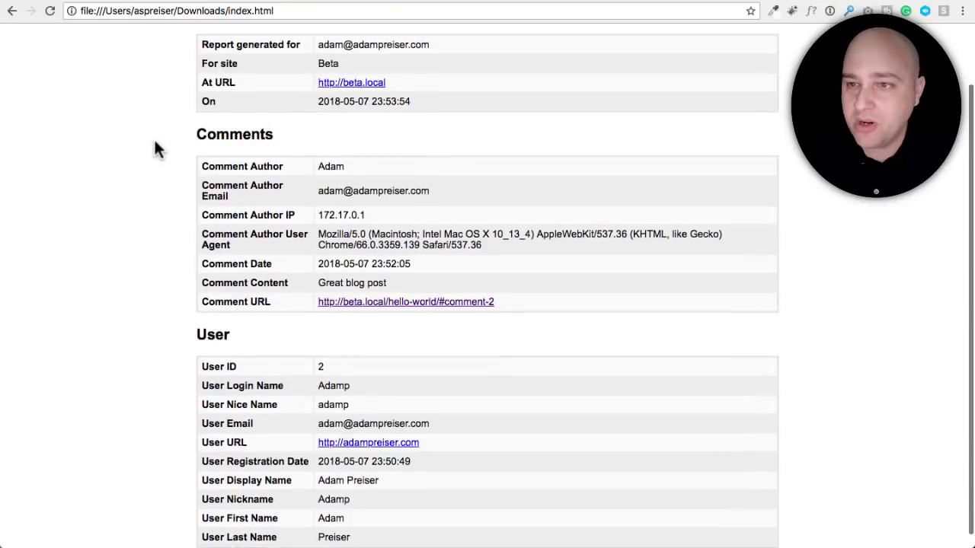
{"action": "scroll", "coordinate": [153, 147], "scroll_direction": "up", "scroll_amount": 2}
{"action": "left_click", "coordinate": [204, 107]}
{"action": "left_click_drag", "start_coordinate": [203, 108], "coordinate": [227, 287]}
{"action": "scroll", "coordinate": [202, 202], "scroll_direction": "down", "scroll_amount": 2}
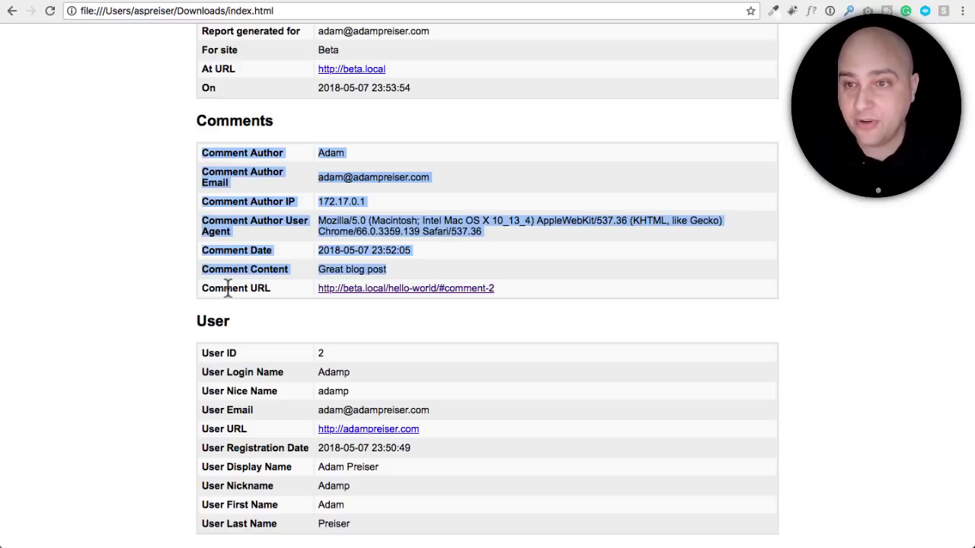
{"action": "left_click", "coordinate": [250, 221]}
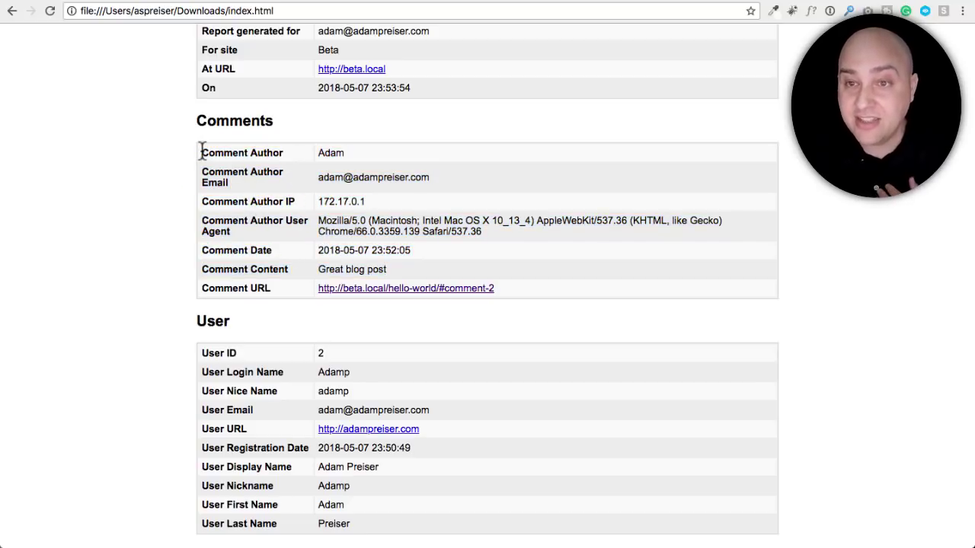
Examine the report's comment author, user agent, date and content values, along with the email in the User section.
{"action": "left_click", "coordinate": [340, 152]}
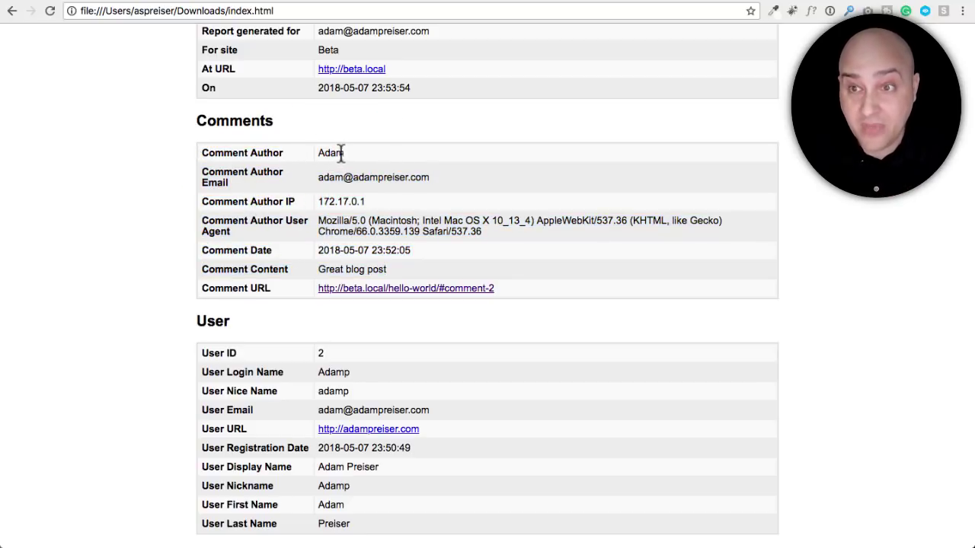
{"action": "left_click_drag", "start_coordinate": [341, 152], "coordinate": [316, 151]}
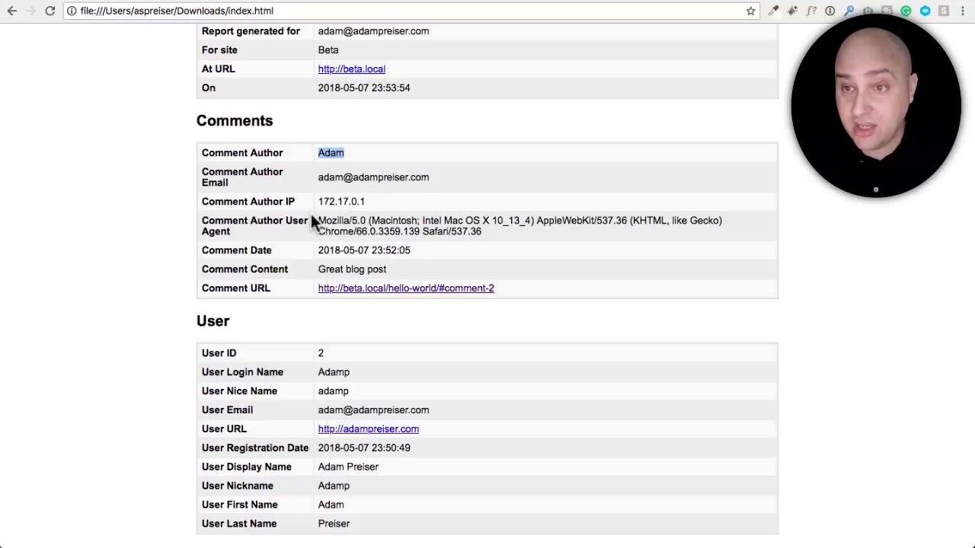
{"action": "left_click_drag", "start_coordinate": [319, 220], "coordinate": [324, 237]}
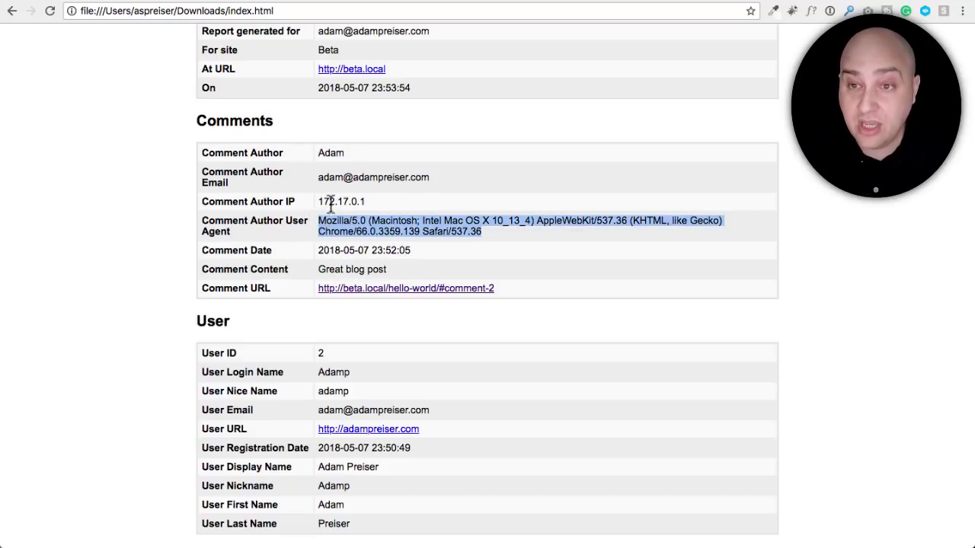
{"action": "double_click", "coordinate": [395, 201]}
{"action": "left_click_drag", "start_coordinate": [410, 249], "coordinate": [310, 269]}
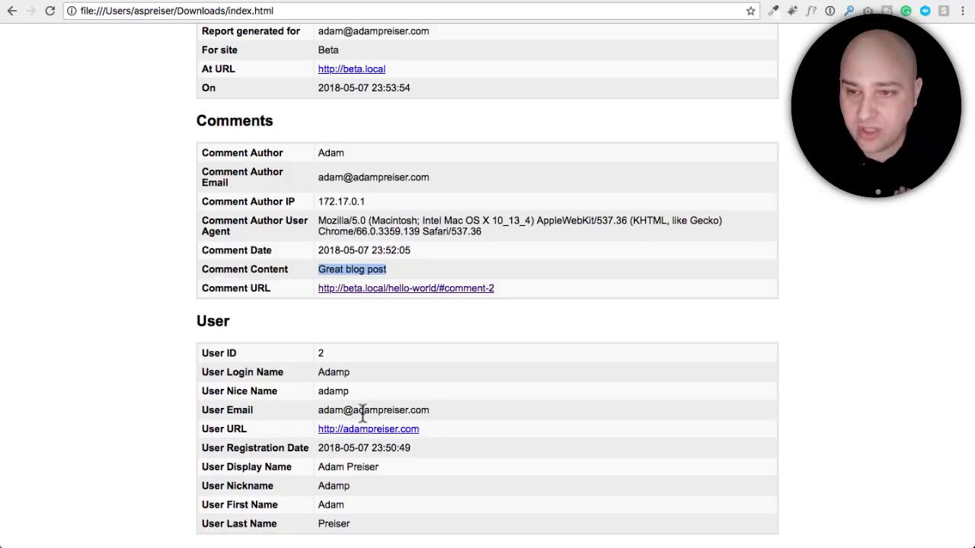
{"action": "left_click_drag", "start_coordinate": [431, 410], "coordinate": [325, 374]}
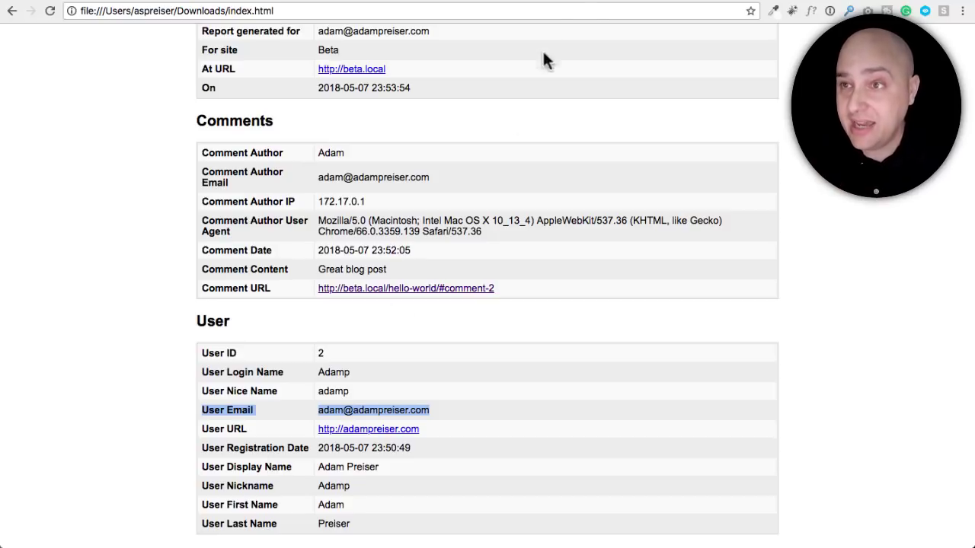
Return to the WordPress admin and open the Erase Personal Data tool.
{"action": "left_click", "coordinate": [543, 1]}
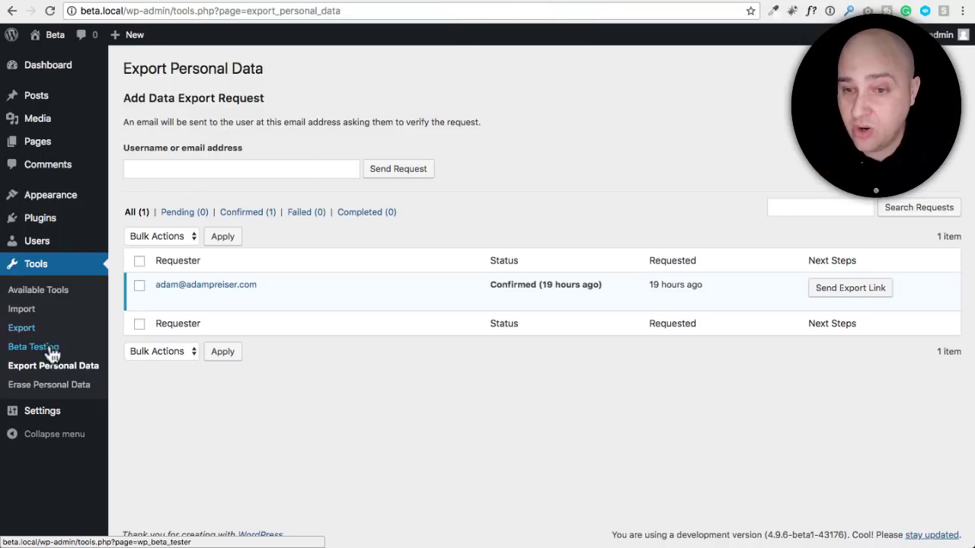
{"action": "left_click", "coordinate": [45, 393]}
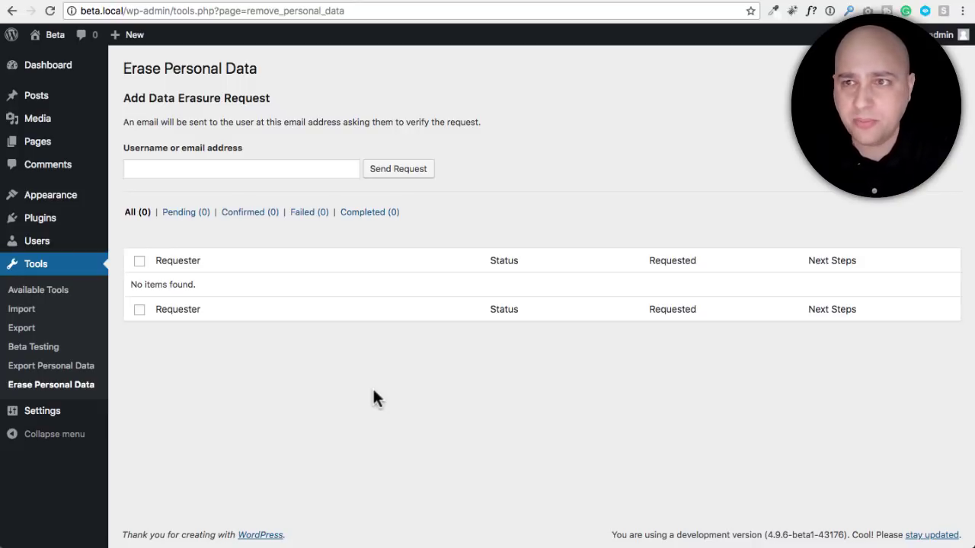
Skim the introduction of Kinsta's article on GDPR compliance for WordPress users, and return to the Erase Personal Data page.
{"action": "left_click", "coordinate": [446, 2]}
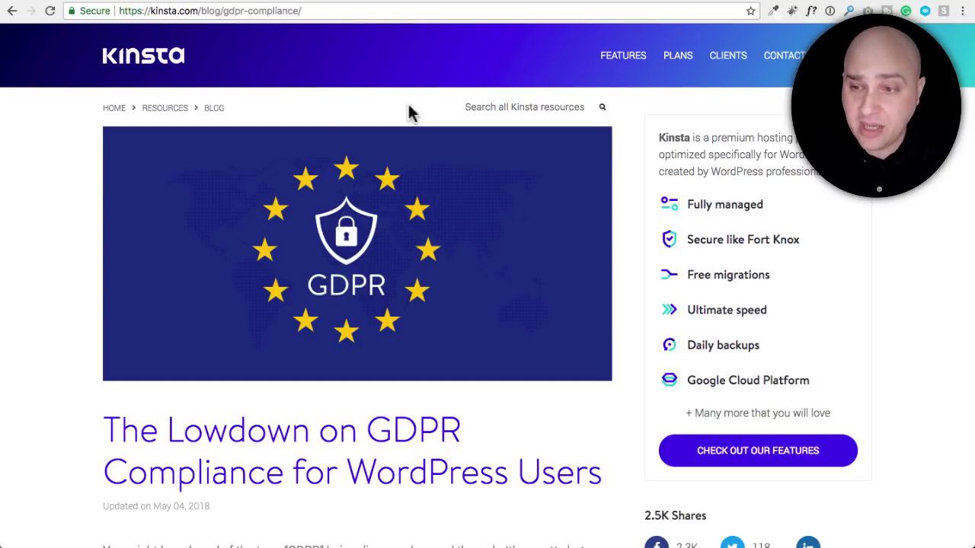
{"action": "scroll", "coordinate": [298, 186], "scroll_direction": "down", "scroll_amount": 4}
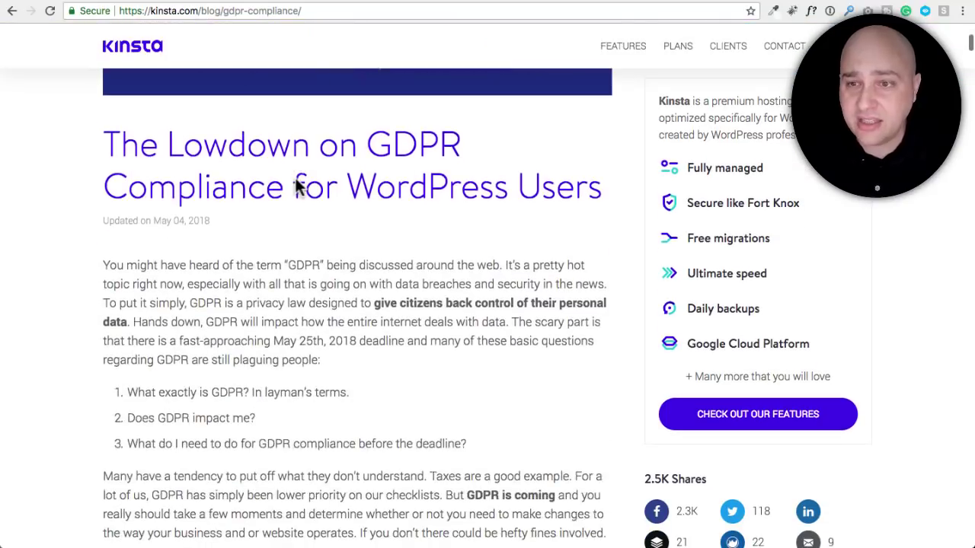
{"action": "scroll", "coordinate": [298, 187], "scroll_direction": "down", "scroll_amount": 5}
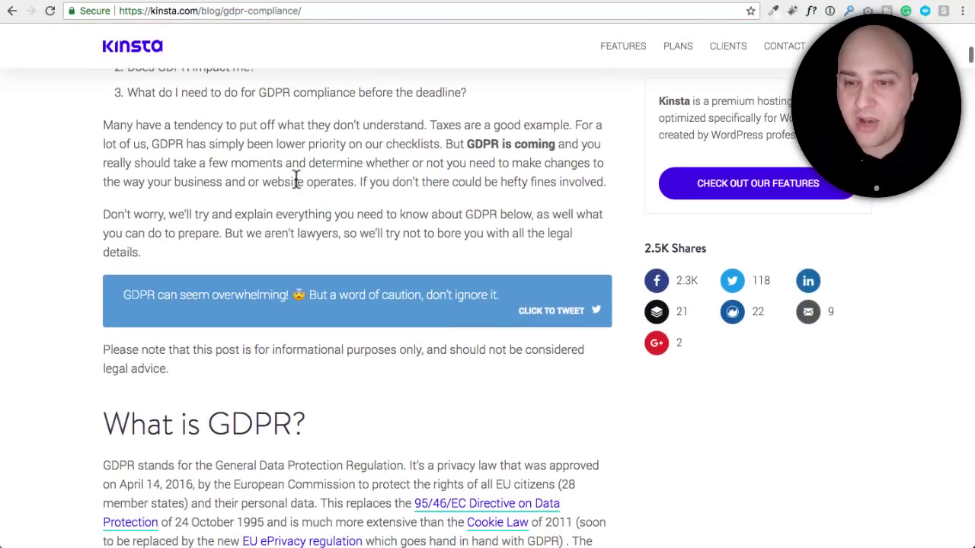
{"action": "scroll", "coordinate": [297, 183], "scroll_direction": "up", "scroll_amount": 4}
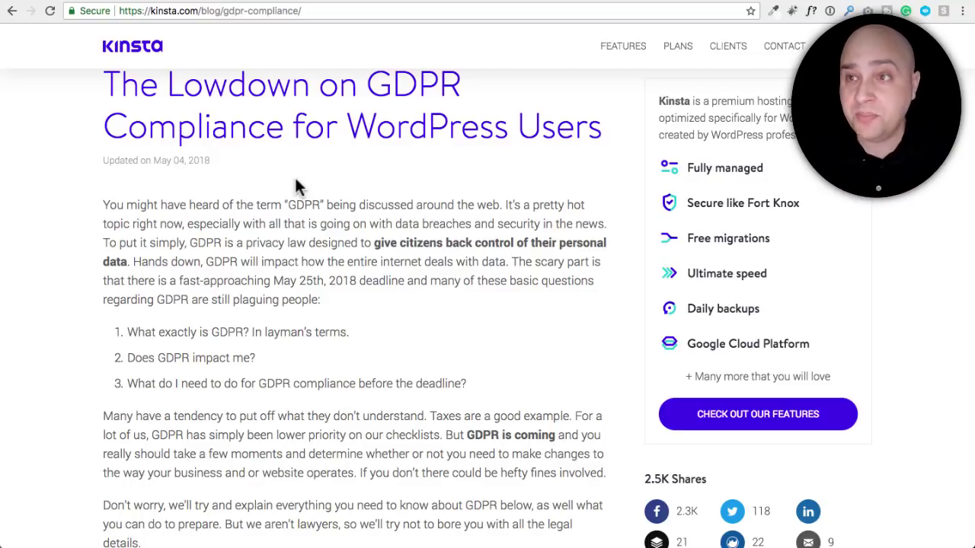
{"action": "left_click", "coordinate": [528, 2]}
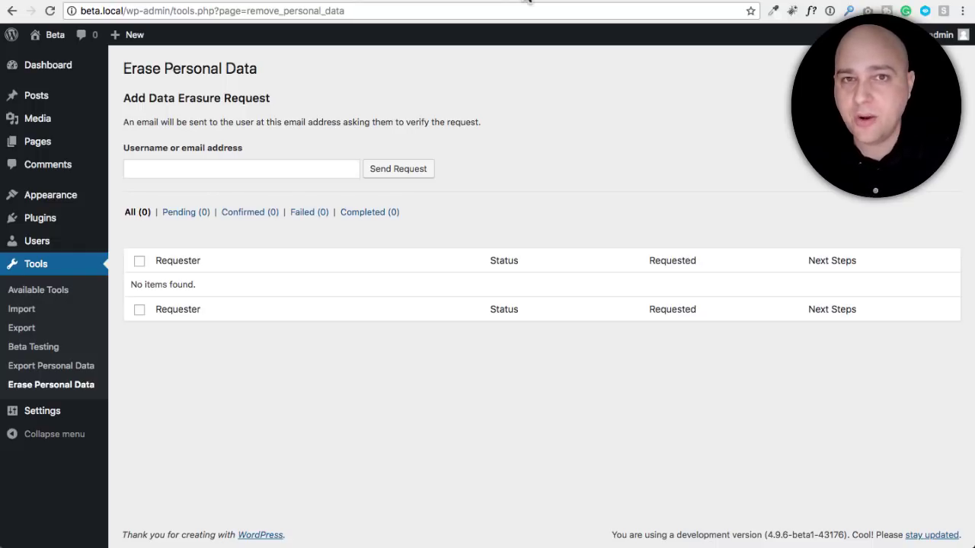
{"action": "left_click", "coordinate": [560, 87]}
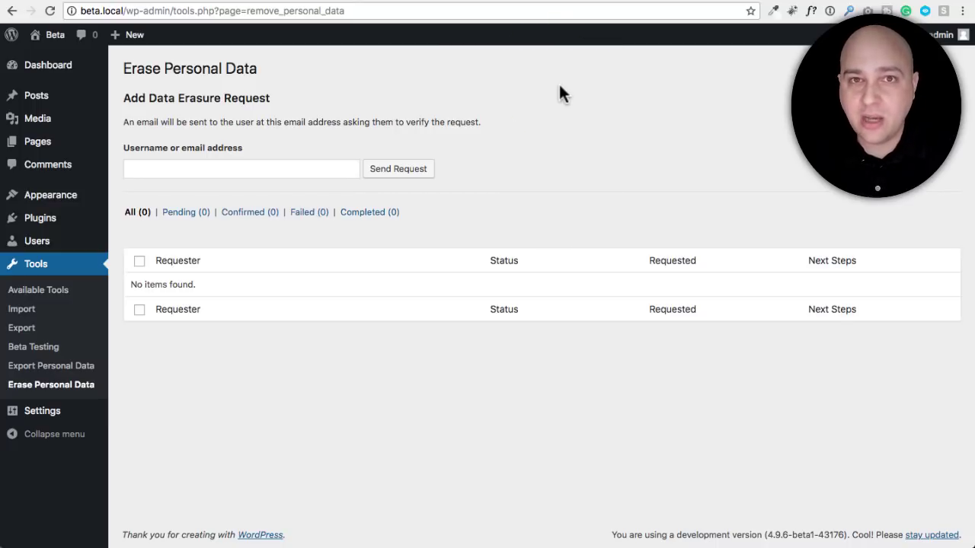